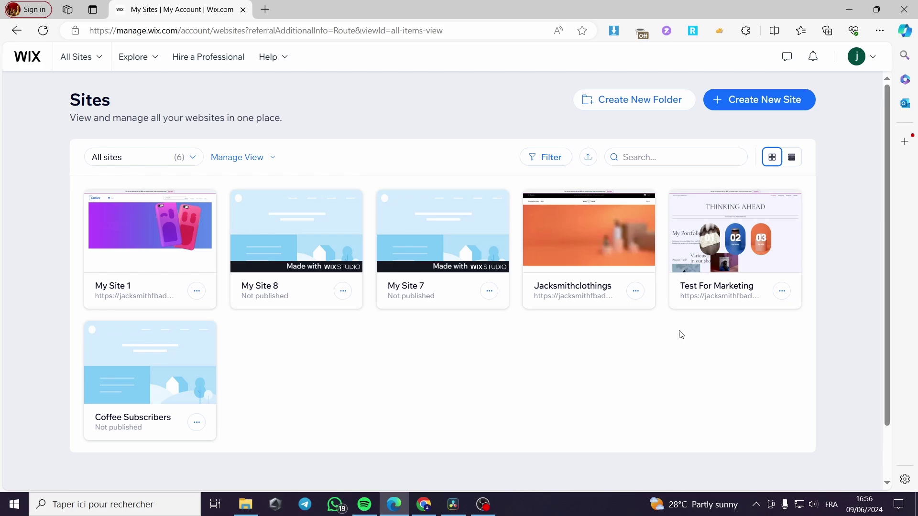
Reveal the Select Site and Edit Site options on the Jacksmithclothings site card.
{"action": "mouse_move", "coordinate": [601, 236]}
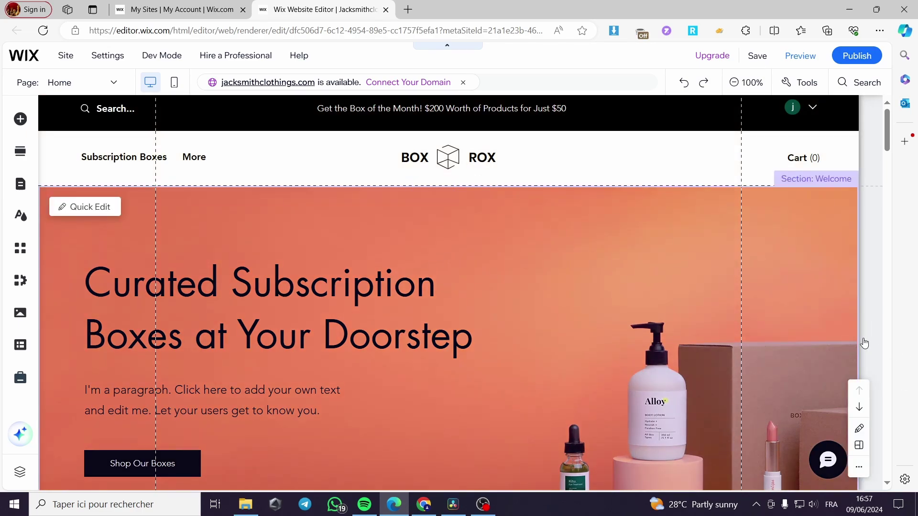
Scroll through the Box Rox home page in the editor and return to the hero section.
{"action": "scroll", "coordinate": [482, 281], "scroll_direction": "down", "scroll_amount": 10}
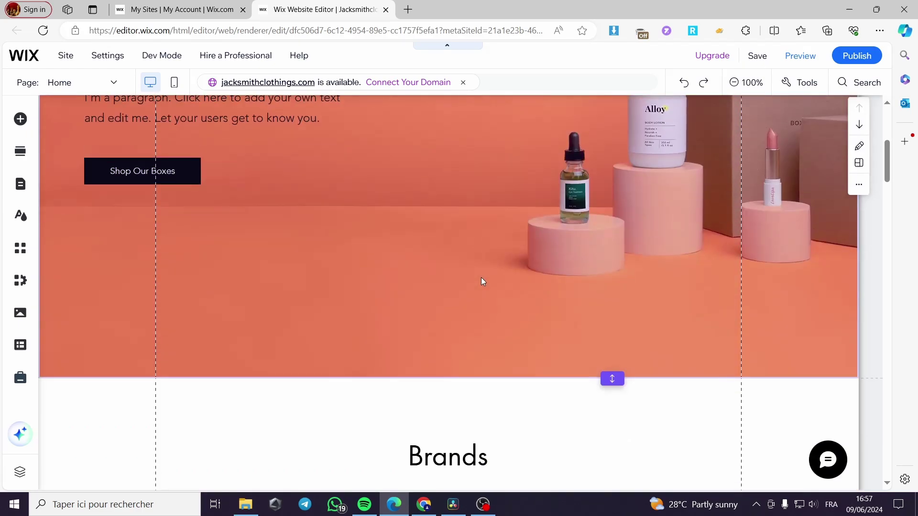
{"action": "scroll", "coordinate": [389, 322], "scroll_direction": "up", "scroll_amount": 10}
{"action": "scroll", "coordinate": [567, 305], "scroll_direction": "down", "scroll_amount": 1}
{"action": "scroll", "coordinate": [567, 305], "scroll_direction": "down", "scroll_amount": 12}
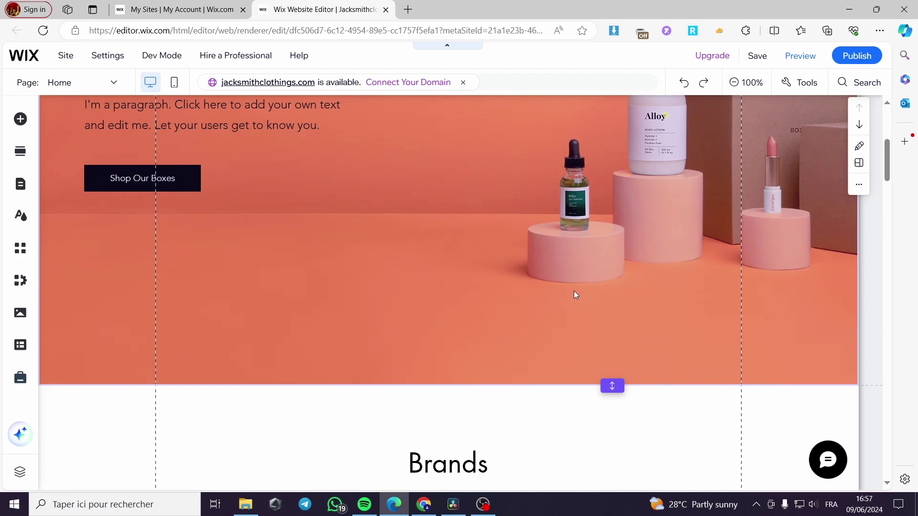
{"action": "scroll", "coordinate": [621, 395], "scroll_direction": "up", "scroll_amount": 7}
{"action": "scroll", "coordinate": [467, 388], "scroll_direction": "up", "scroll_amount": 6}
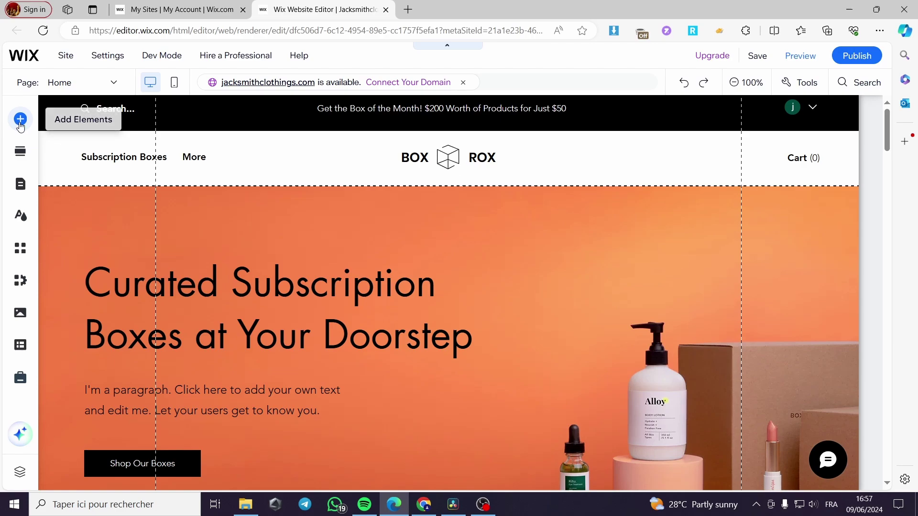
Browse the Add Elements categories: menu, text, button, decorative and image elements.
{"action": "left_click", "coordinate": [20, 122]}
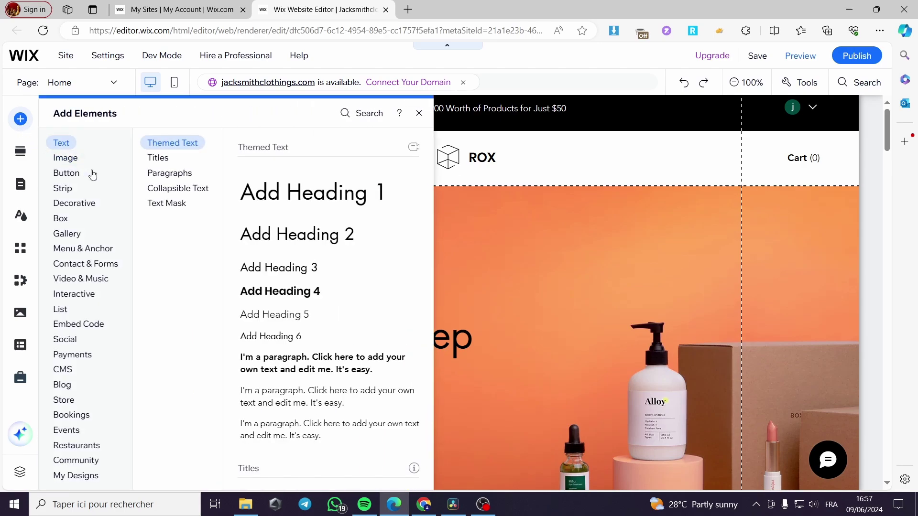
{"action": "left_click", "coordinate": [91, 248]}
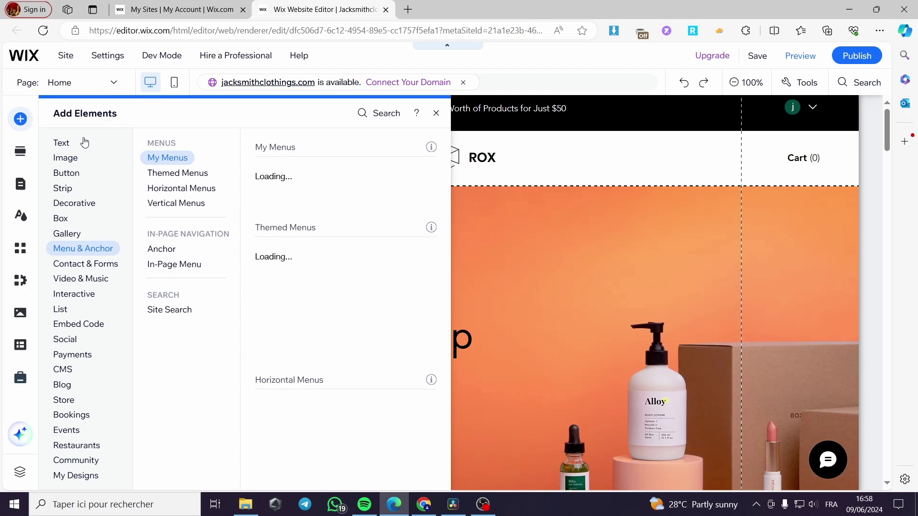
{"action": "left_click", "coordinate": [62, 143]}
{"action": "left_click", "coordinate": [66, 173]}
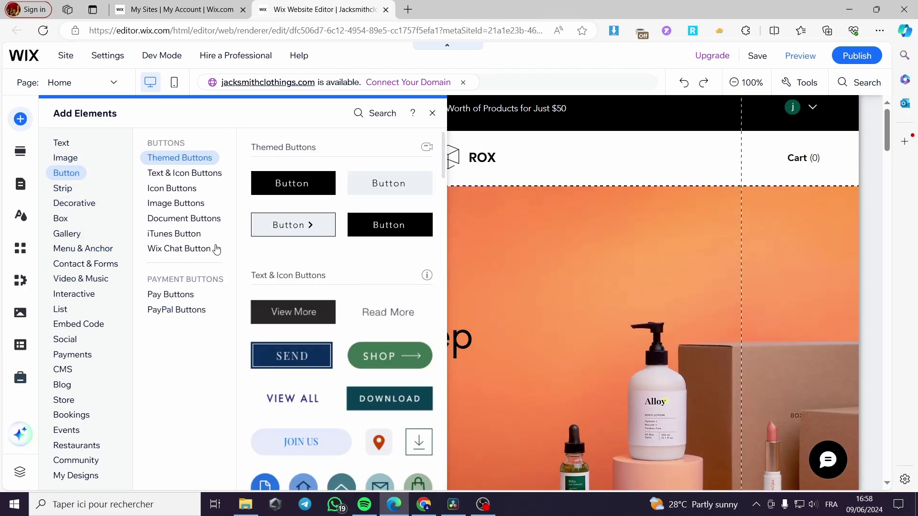
{"action": "left_click", "coordinate": [69, 210]}
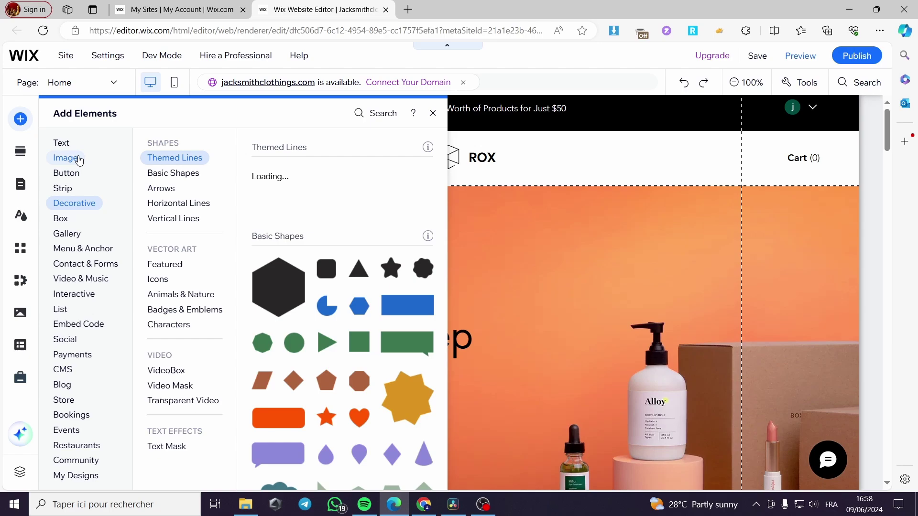
{"action": "left_click", "coordinate": [66, 157]}
Explore the Video & Music audio players: Wix Music, SoundCloud, Spotify and iTunes.
{"action": "left_click", "coordinate": [69, 281]}
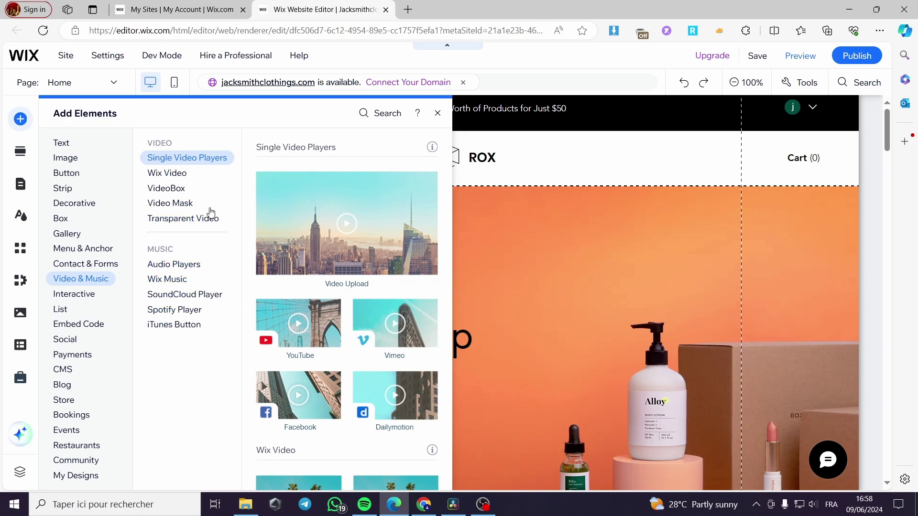
{"action": "left_click", "coordinate": [161, 276]}
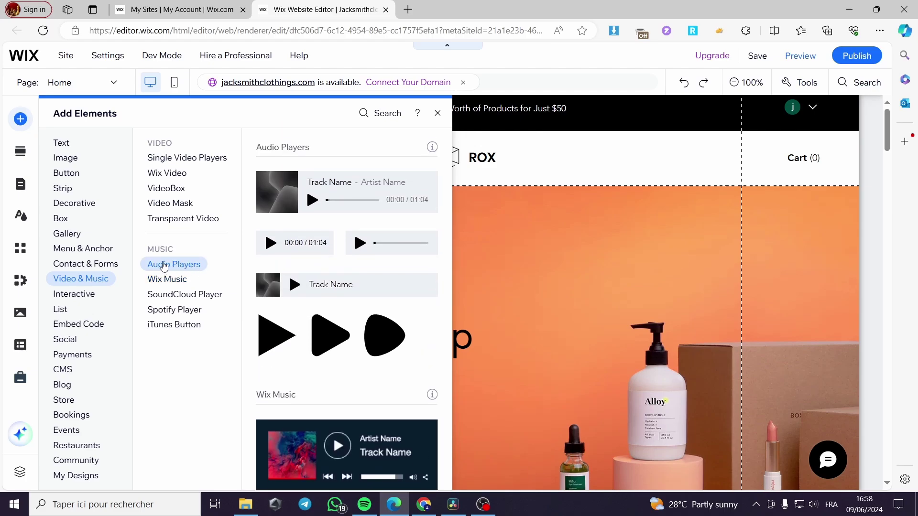
{"action": "left_click", "coordinate": [176, 281]}
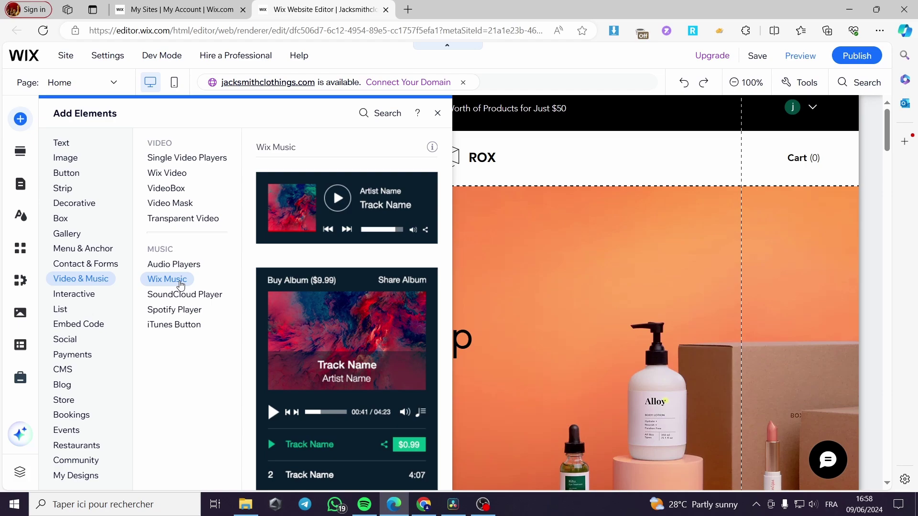
{"action": "left_click", "coordinate": [205, 294]}
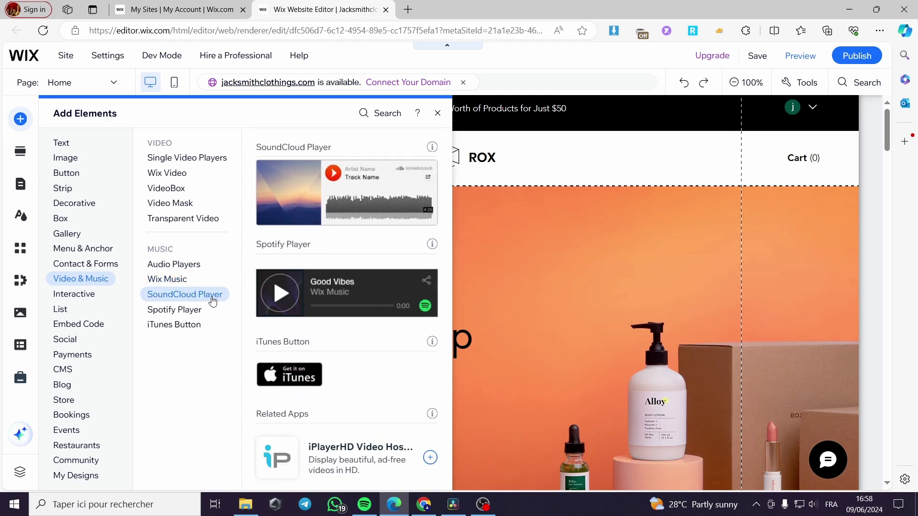
{"action": "left_click", "coordinate": [189, 310]}
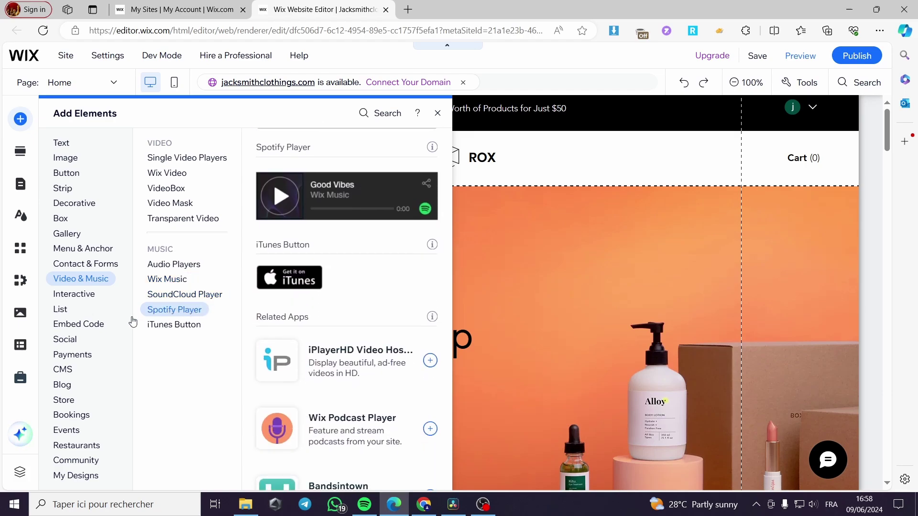
{"action": "left_click", "coordinate": [172, 325]}
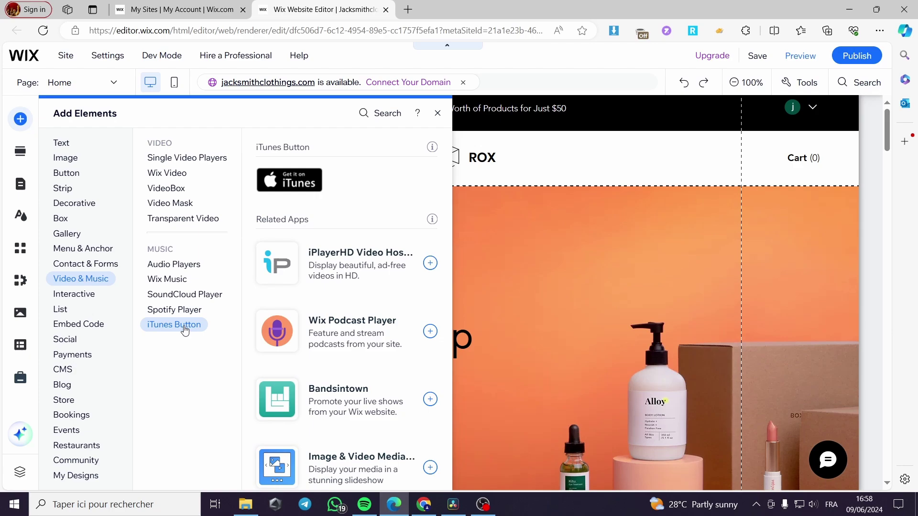
Return to Wix Music and look over its Compact and Classic player designs.
{"action": "left_click", "coordinate": [173, 281]}
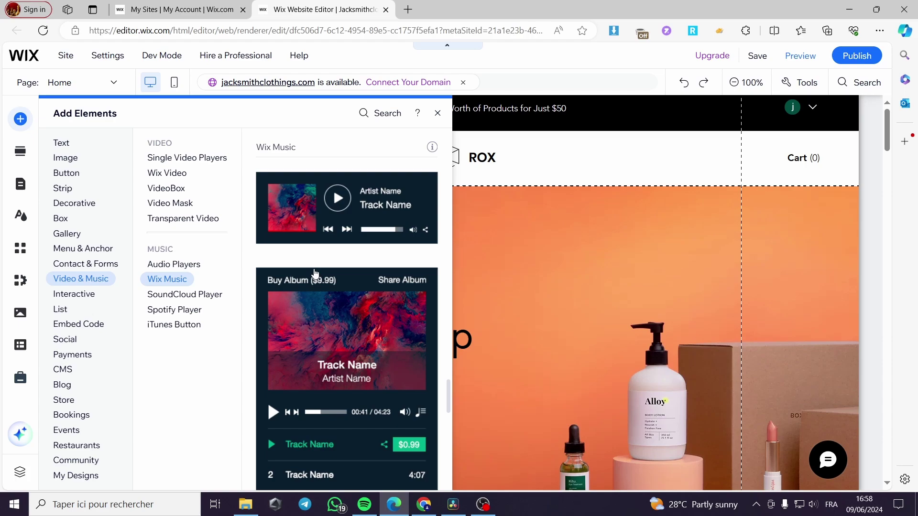
{"action": "scroll", "coordinate": [345, 239], "scroll_direction": "down", "scroll_amount": 4}
{"action": "scroll", "coordinate": [354, 235], "scroll_direction": "up", "scroll_amount": 5}
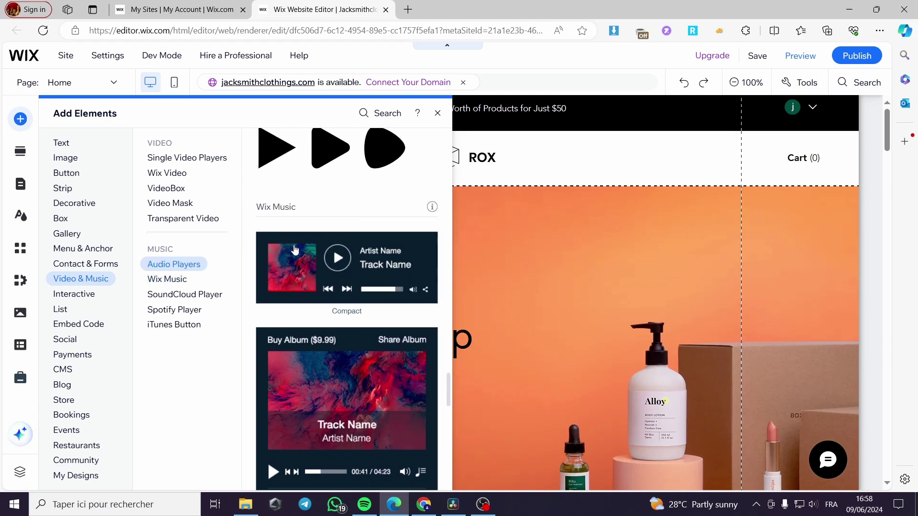
{"action": "scroll", "coordinate": [294, 250], "scroll_direction": "down", "scroll_amount": 1}
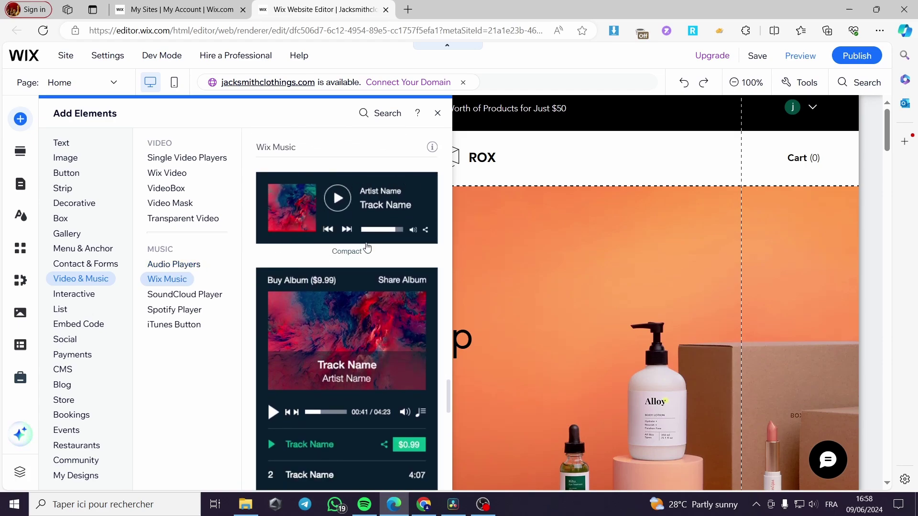
{"action": "scroll", "coordinate": [366, 247], "scroll_direction": "down", "scroll_amount": 1}
{"action": "scroll", "coordinate": [349, 211], "scroll_direction": "up", "scroll_amount": 1}
{"action": "scroll", "coordinate": [347, 206], "scroll_direction": "down", "scroll_amount": 2}
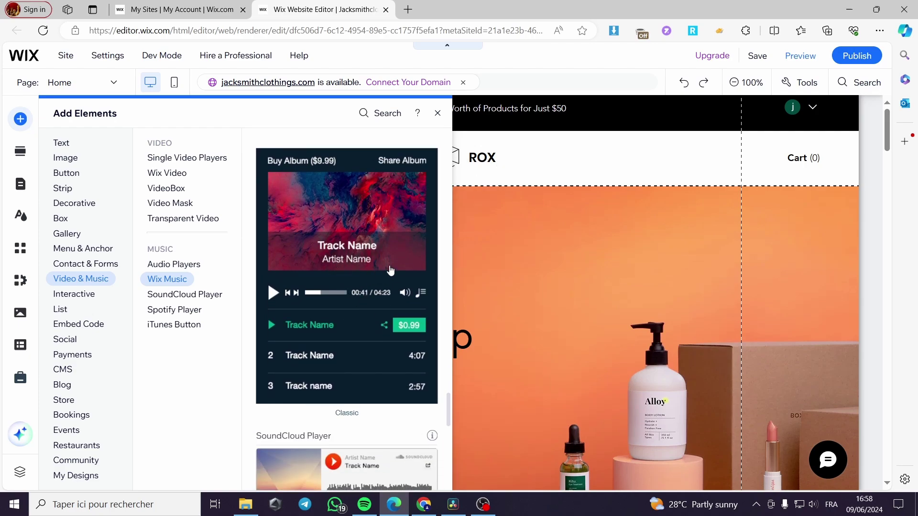
{"action": "scroll", "coordinate": [330, 275], "scroll_direction": "up", "scroll_amount": 1}
{"action": "scroll", "coordinate": [318, 318], "scroll_direction": "up", "scroll_amount": 1}
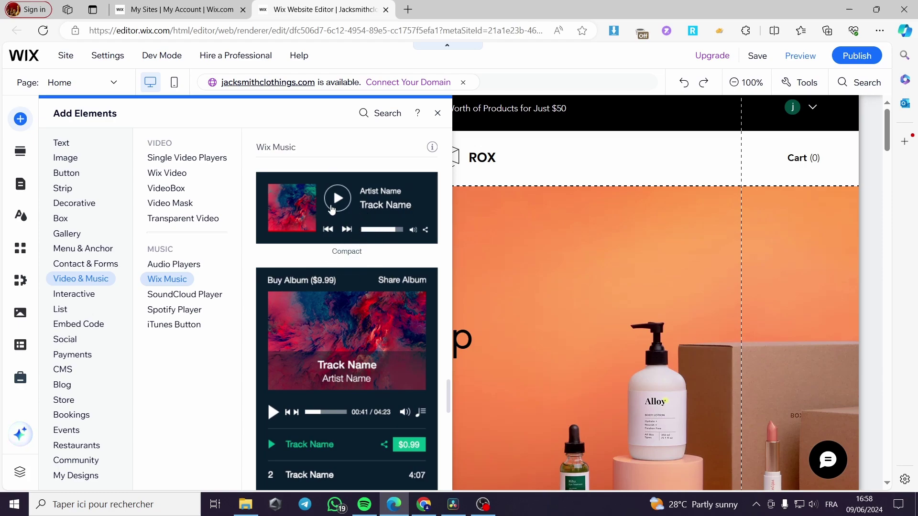
Add the Compact Wix Music player and move it below the hero paragraph.
{"action": "left_click_drag", "start_coordinate": [295, 202], "coordinate": [416, 403]}
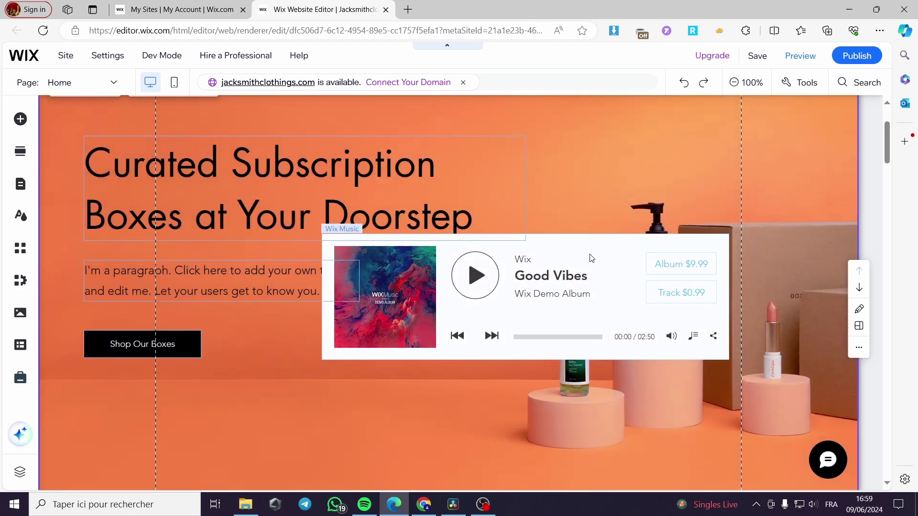
{"action": "left_click", "coordinate": [593, 252]}
{"action": "left_click_drag", "start_coordinate": [595, 250], "coordinate": [493, 344]}
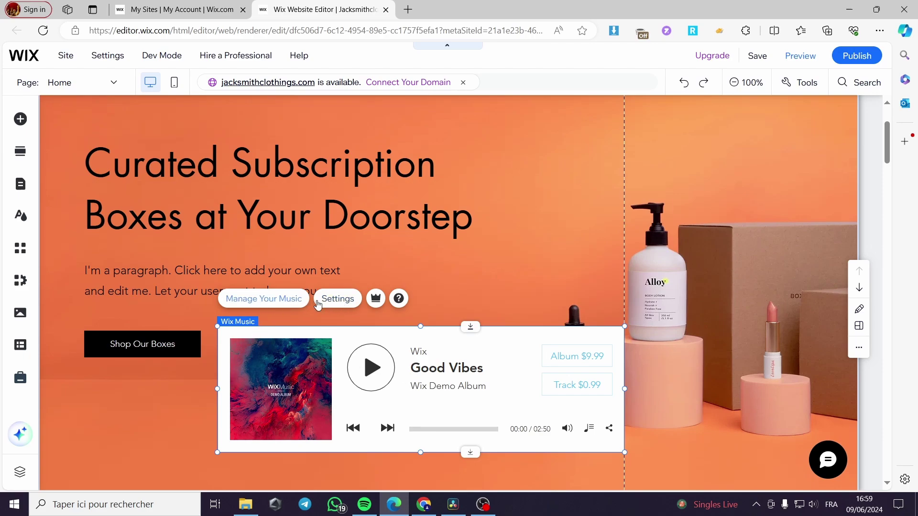
Open the Wix Music player's settings to get to Manage Music.
{"action": "left_click", "coordinate": [345, 302]}
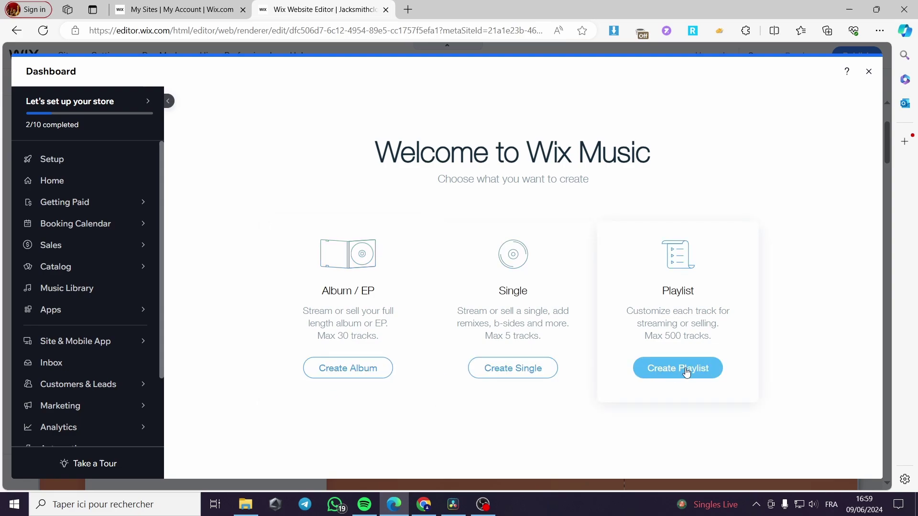
Start a new single named 'copyright free' with version Demo.
{"action": "left_click", "coordinate": [518, 376]}
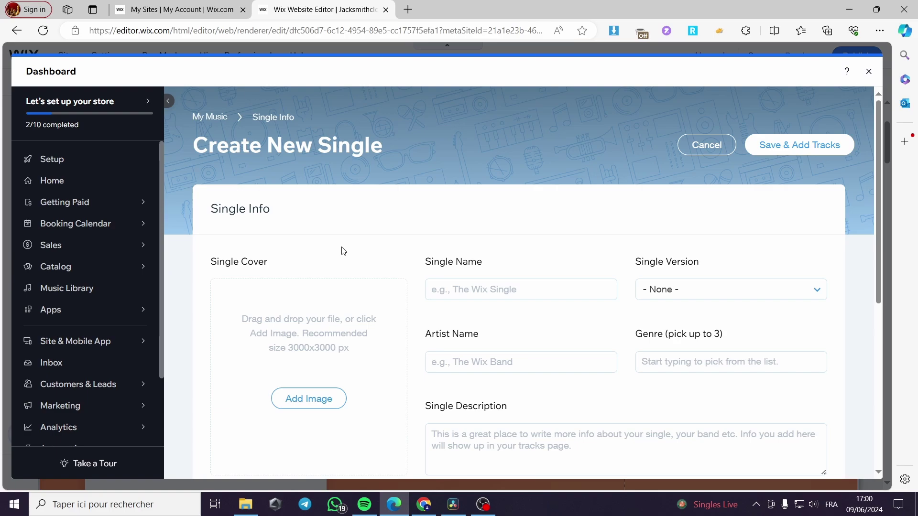
{"action": "scroll", "coordinate": [343, 251], "scroll_direction": "down", "scroll_amount": 1}
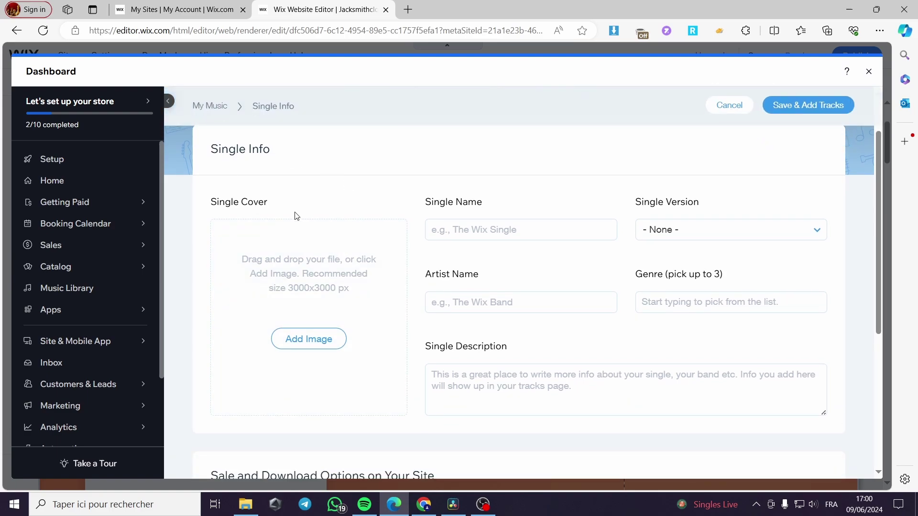
{"action": "scroll", "coordinate": [348, 216], "scroll_direction": "down", "scroll_amount": 1}
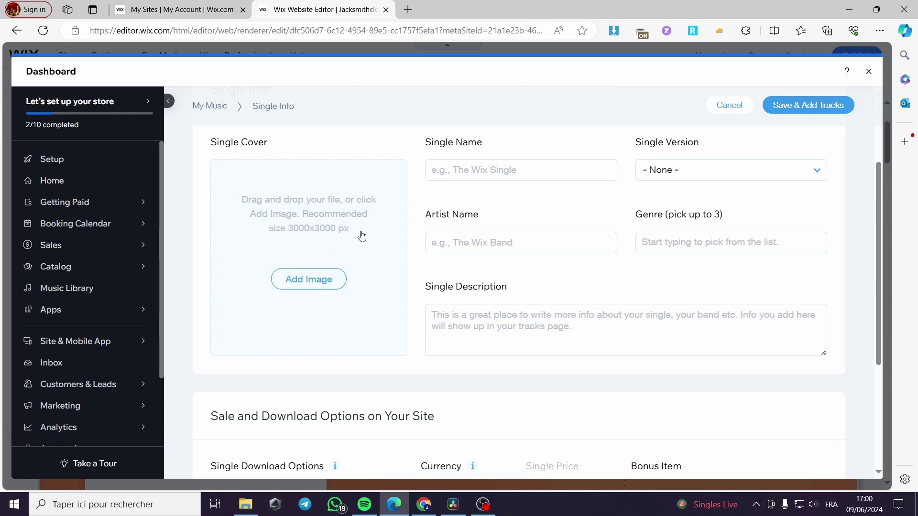
{"action": "scroll", "coordinate": [289, 261], "scroll_direction": "up", "scroll_amount": 1}
{"action": "left_click", "coordinate": [516, 230]}
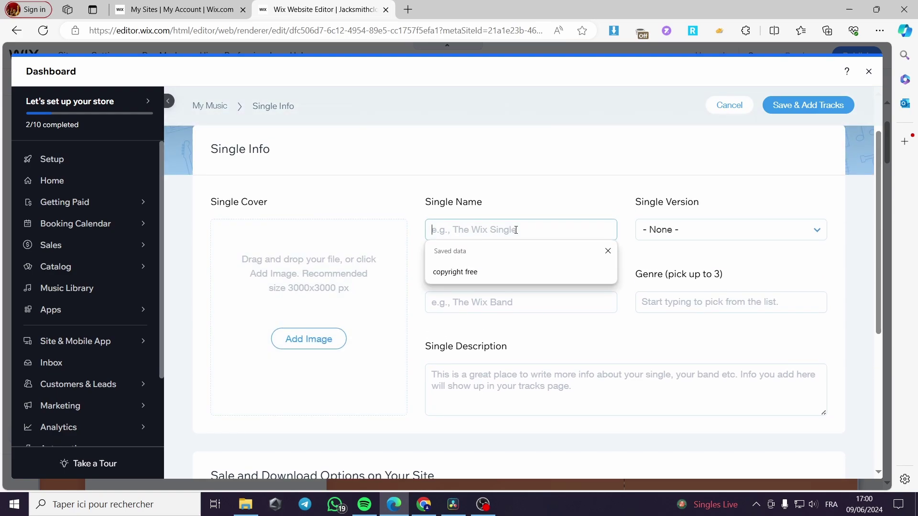
{"action": "left_click", "coordinate": [478, 266]}
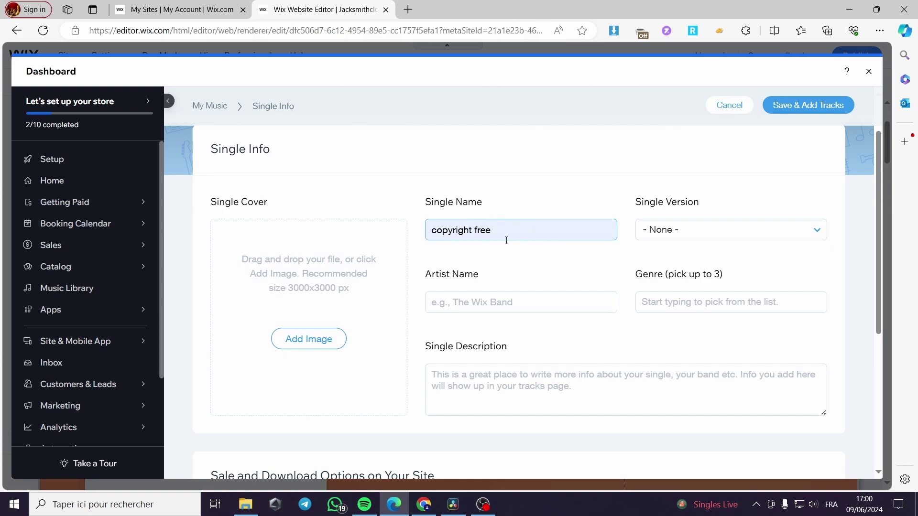
{"action": "left_click", "coordinate": [712, 235]}
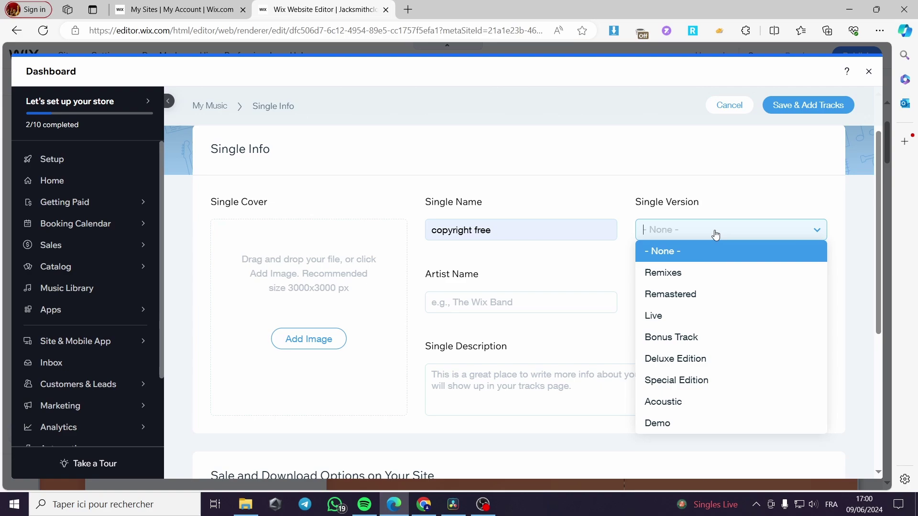
{"action": "left_click", "coordinate": [691, 422]}
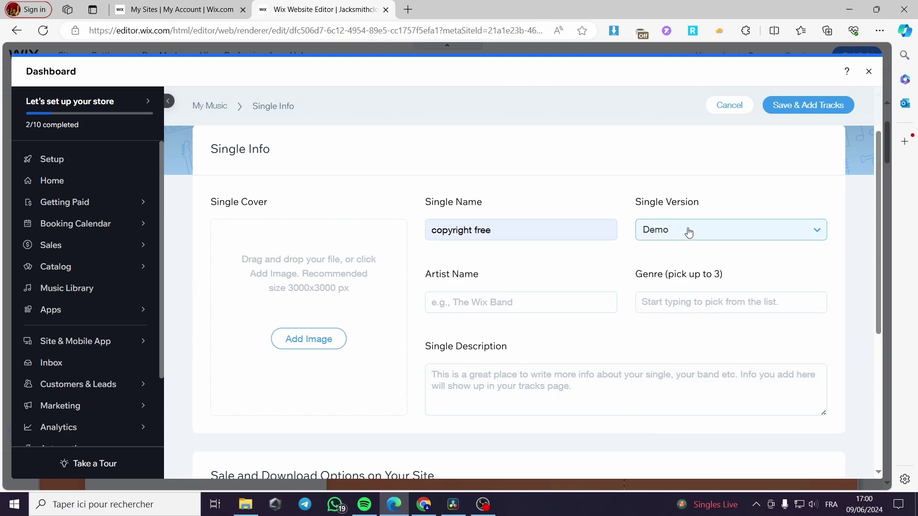
Enter the single's artist name and set its genre to Dance.
{"action": "left_click", "coordinate": [539, 302]}
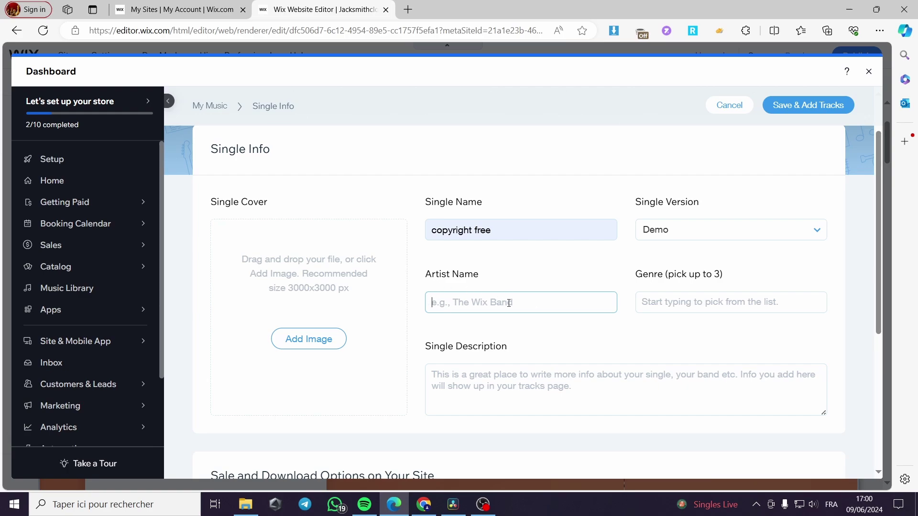
{"action": "type", "text": "jack"}
{"action": "left_click", "coordinate": [728, 305]}
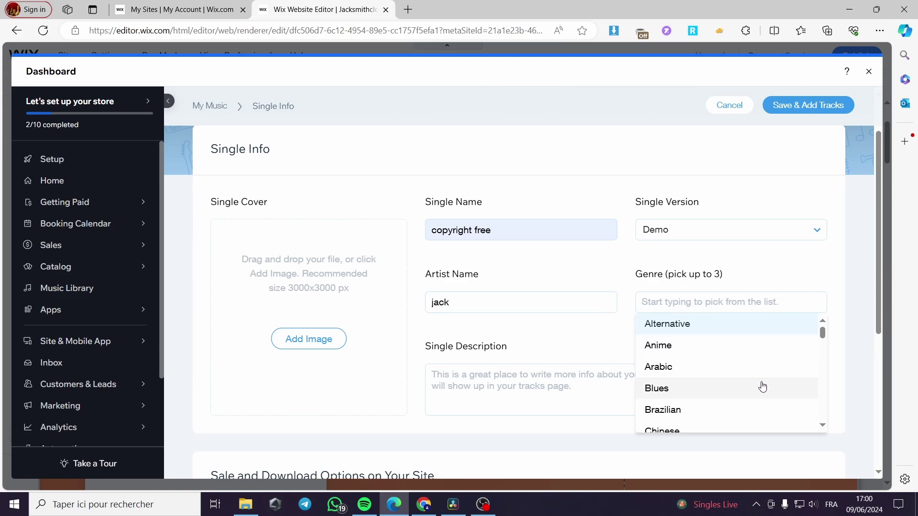
{"action": "scroll", "coordinate": [760, 385], "scroll_direction": "down", "scroll_amount": 3}
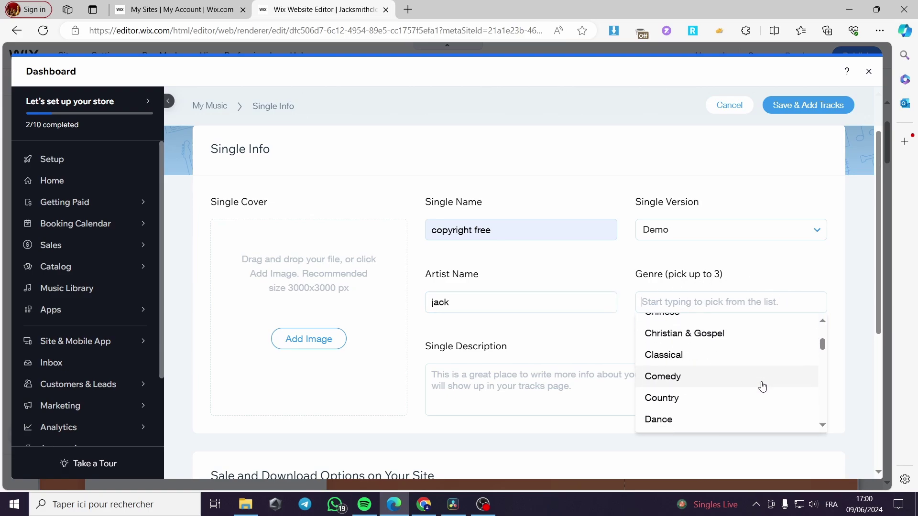
{"action": "left_click", "coordinate": [707, 425]}
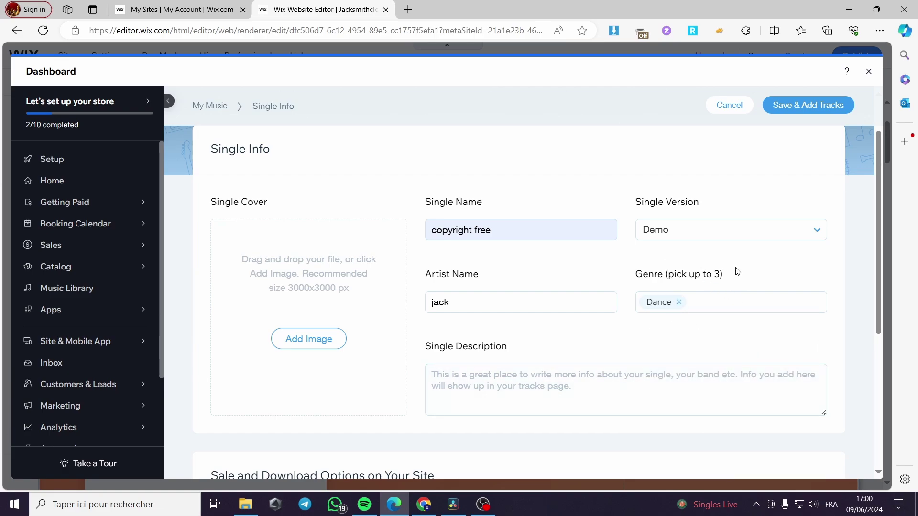
{"action": "scroll", "coordinate": [703, 268], "scroll_direction": "down", "scroll_amount": 3}
{"action": "scroll", "coordinate": [617, 277], "scroll_direction": "up", "scroll_amount": 2}
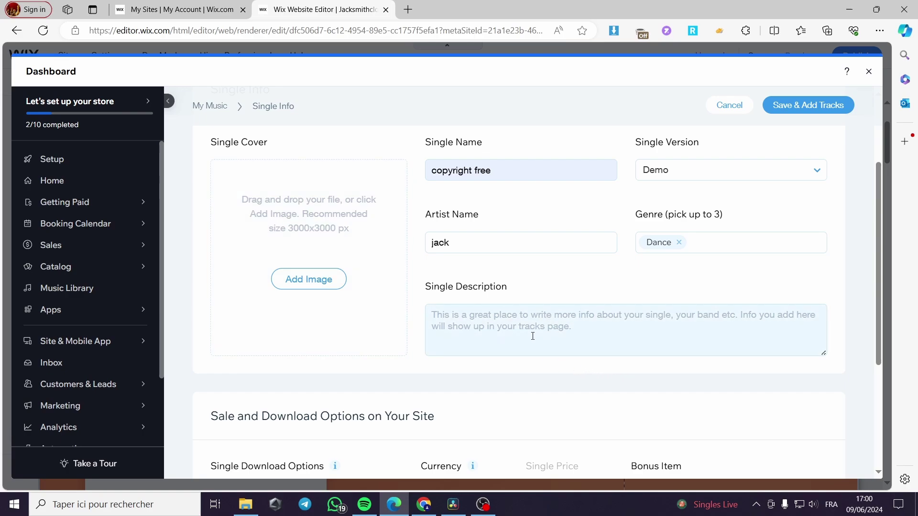
{"action": "scroll", "coordinate": [617, 327], "scroll_direction": "down", "scroll_amount": 3}
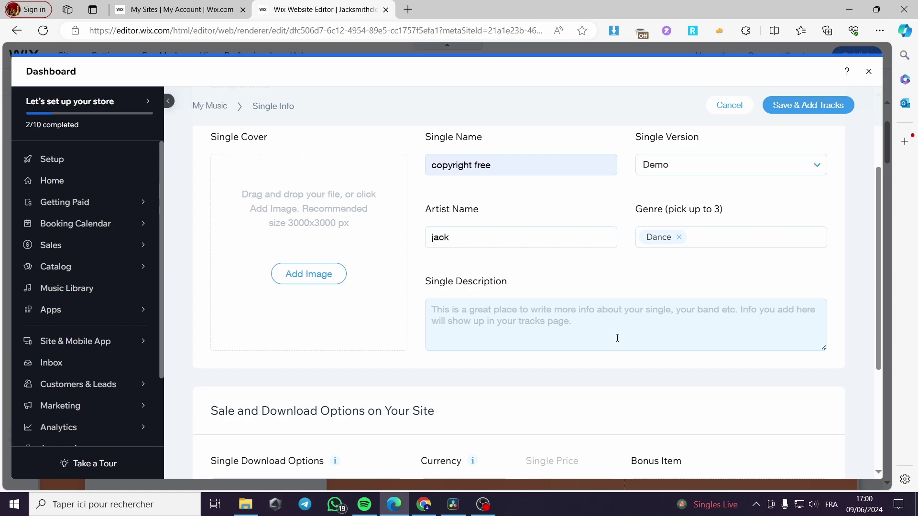
{"action": "scroll", "coordinate": [526, 321], "scroll_direction": "up", "scroll_amount": 4}
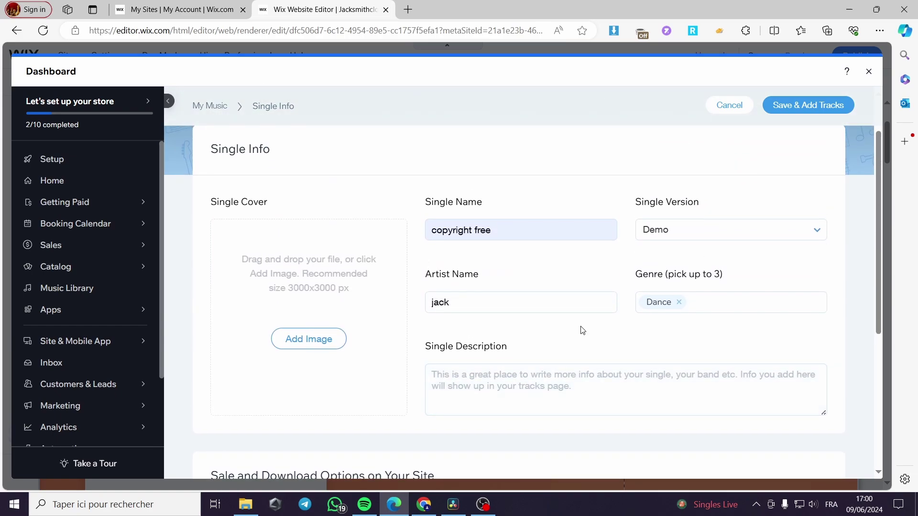
{"action": "scroll", "coordinate": [588, 329], "scroll_direction": "down", "scroll_amount": 1}
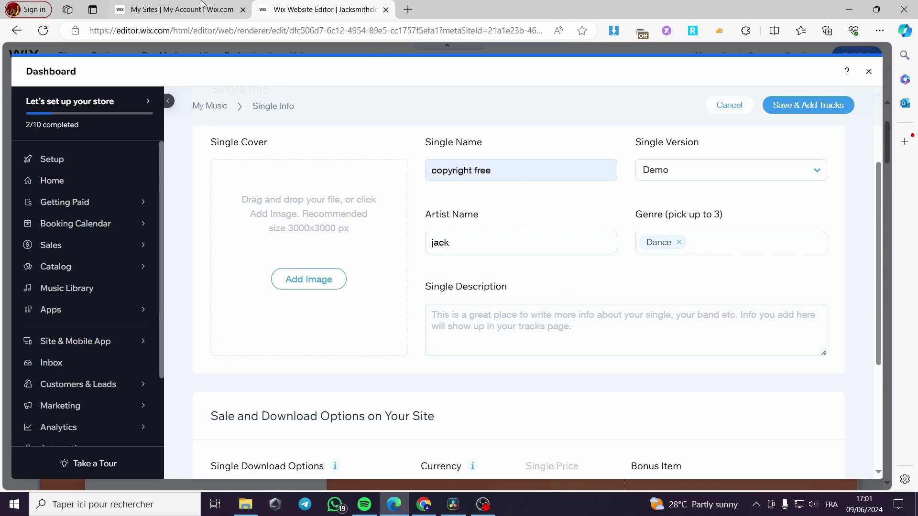
{"action": "scroll", "coordinate": [487, 307], "scroll_direction": "down", "scroll_amount": 1}
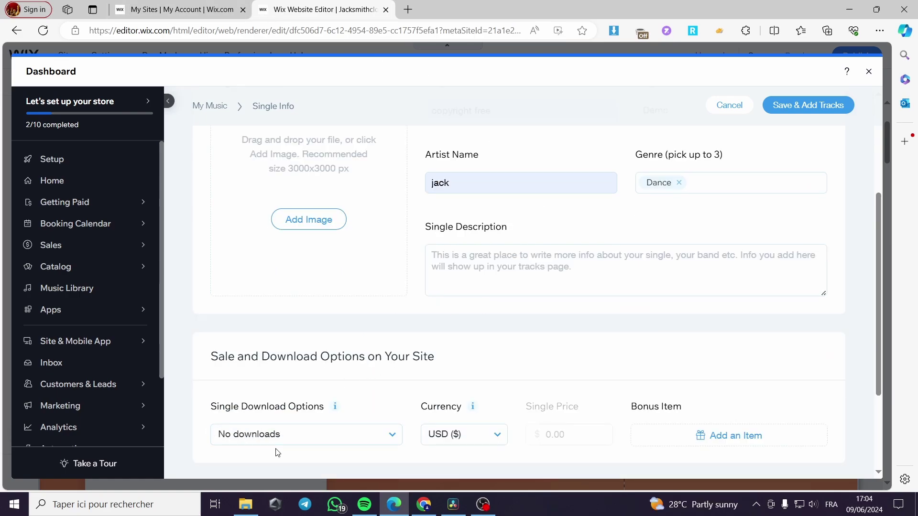
{"action": "scroll", "coordinate": [412, 347], "scroll_direction": "up", "scroll_amount": 1}
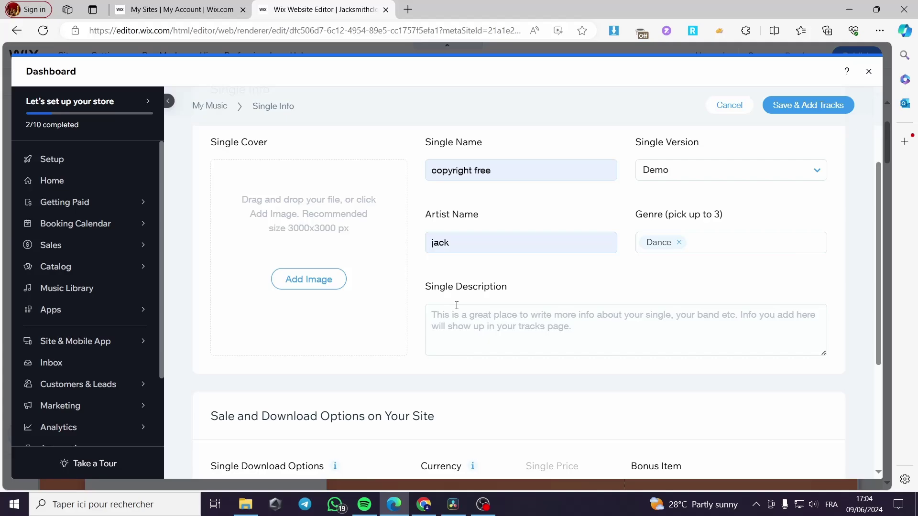
{"action": "scroll", "coordinate": [444, 325], "scroll_direction": "down", "scroll_amount": 2}
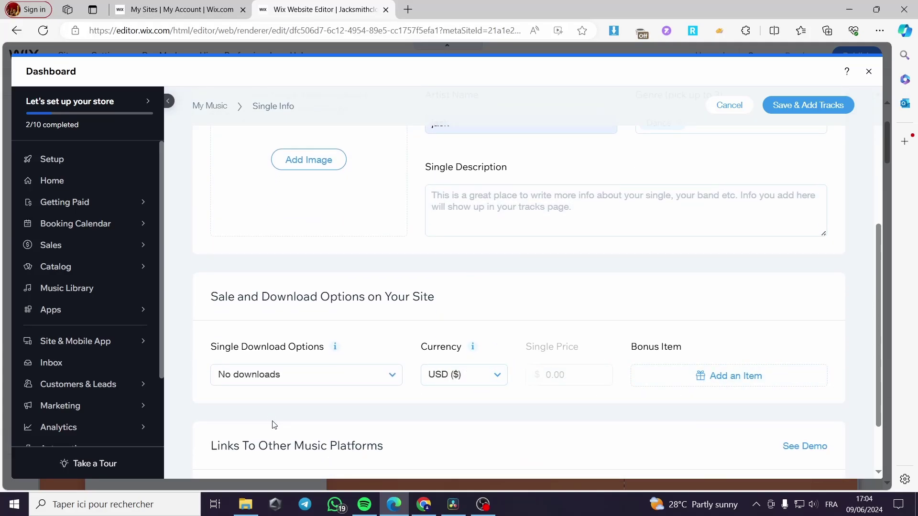
{"action": "left_click", "coordinate": [254, 386]}
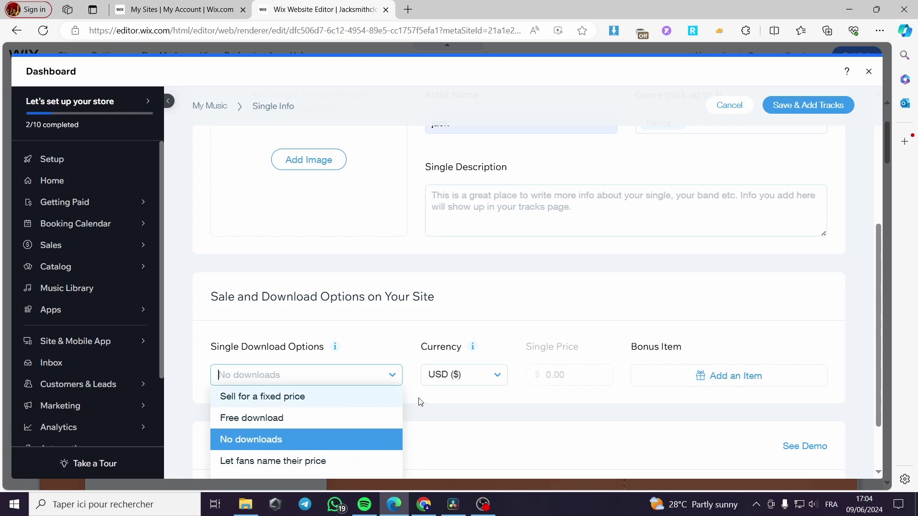
{"action": "left_click", "coordinate": [500, 402]}
{"action": "scroll", "coordinate": [543, 400], "scroll_direction": "down", "scroll_amount": 1}
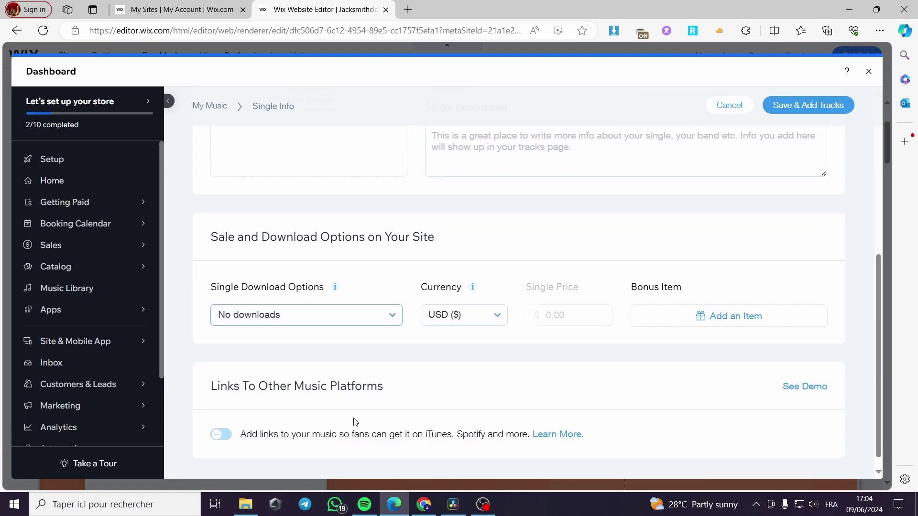
{"action": "scroll", "coordinate": [296, 414], "scroll_direction": "down", "scroll_amount": 1}
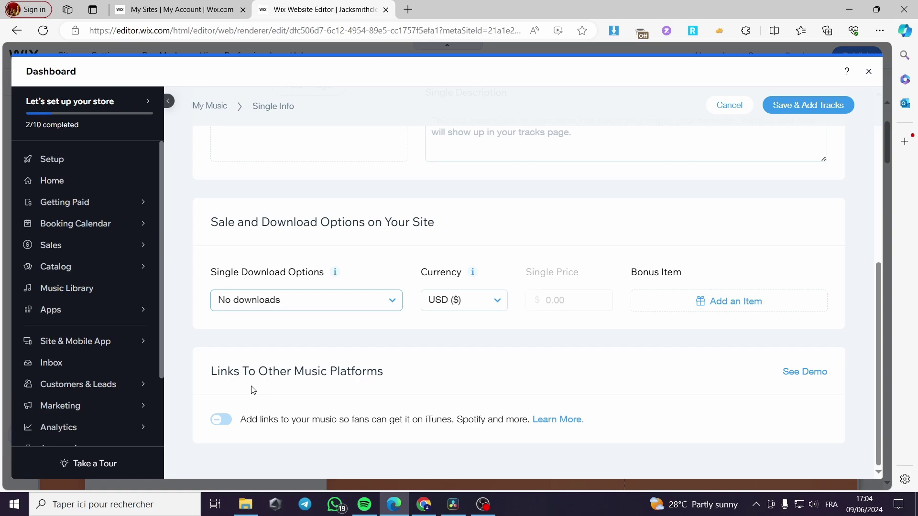
{"action": "left_click", "coordinate": [223, 423]}
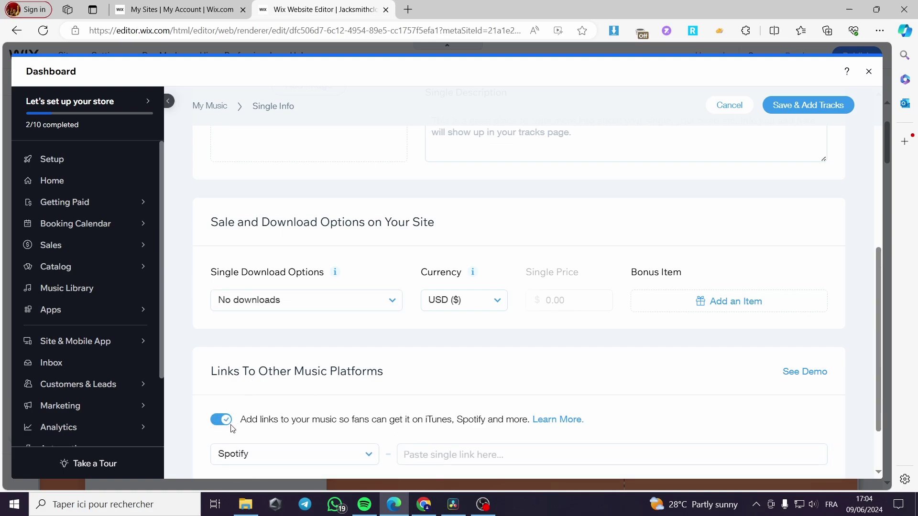
{"action": "scroll", "coordinate": [249, 428], "scroll_direction": "down", "scroll_amount": 1}
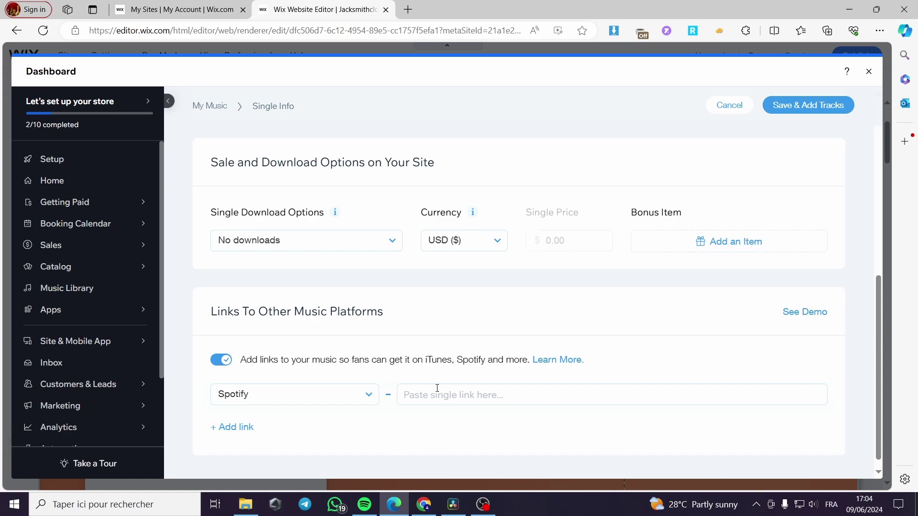
{"action": "left_click", "coordinate": [222, 361]}
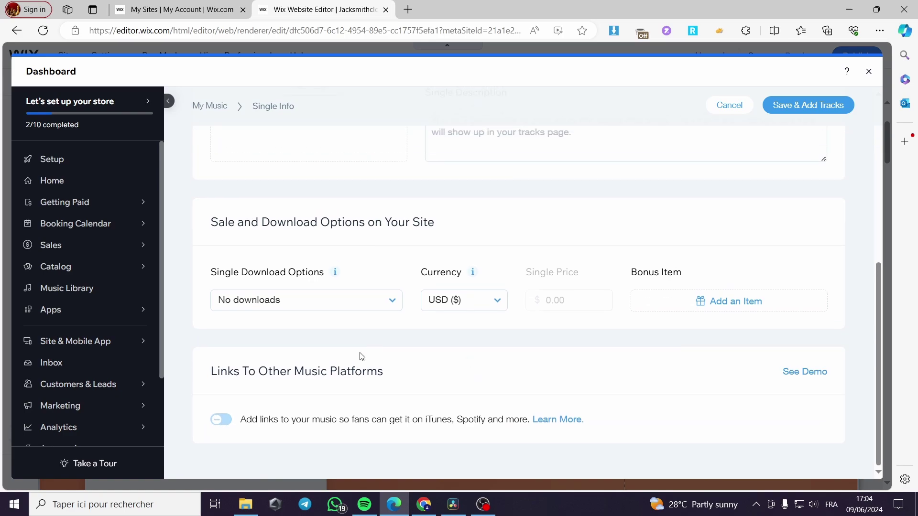
{"action": "scroll", "coordinate": [382, 349], "scroll_direction": "up", "scroll_amount": 5}
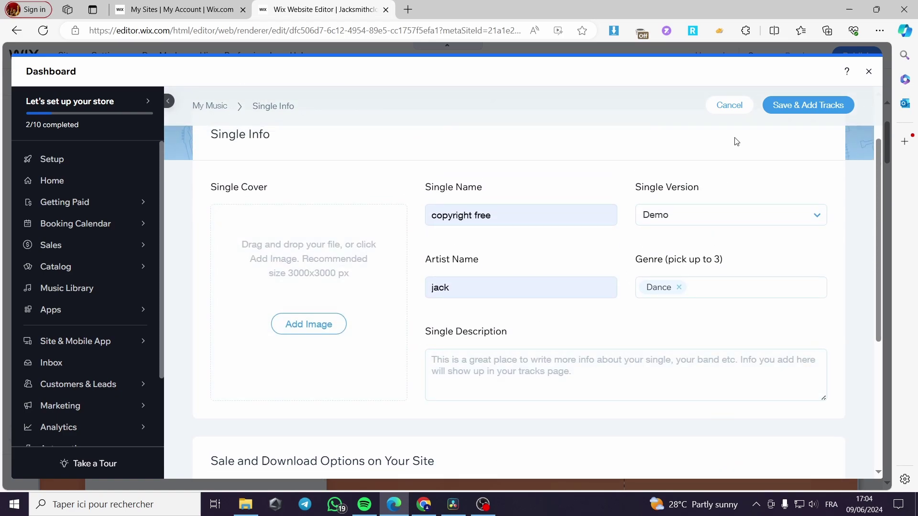
Save the single info and upload the for-her-chill travel MP3 as its first track.
{"action": "left_click", "coordinate": [813, 104]}
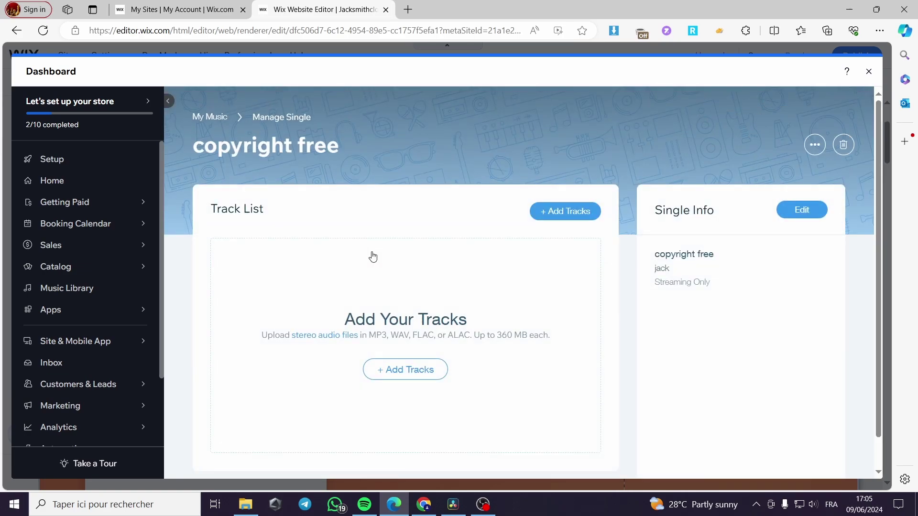
{"action": "left_click", "coordinate": [410, 371]}
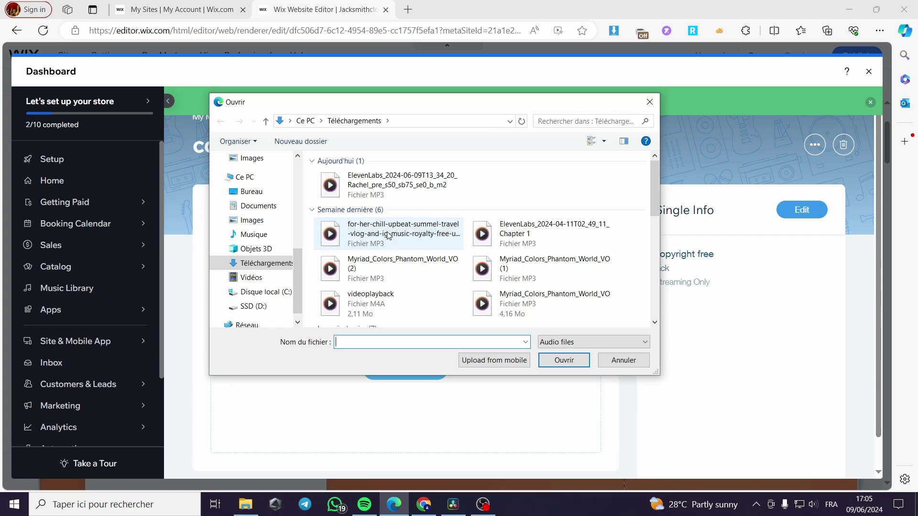
{"action": "left_click", "coordinate": [396, 244]}
{"action": "left_click", "coordinate": [564, 360]}
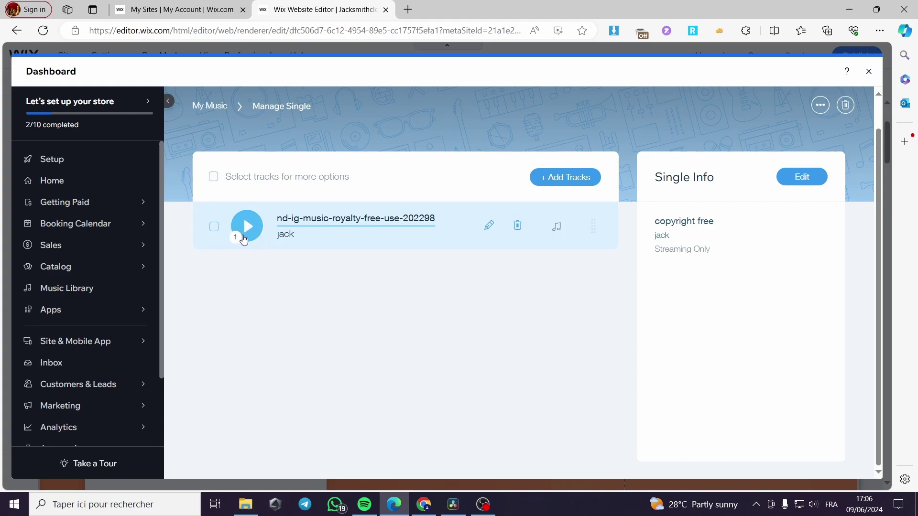
Replace the uploaded track's title with 'free copyright music'.
{"action": "left_click", "coordinate": [414, 219]}
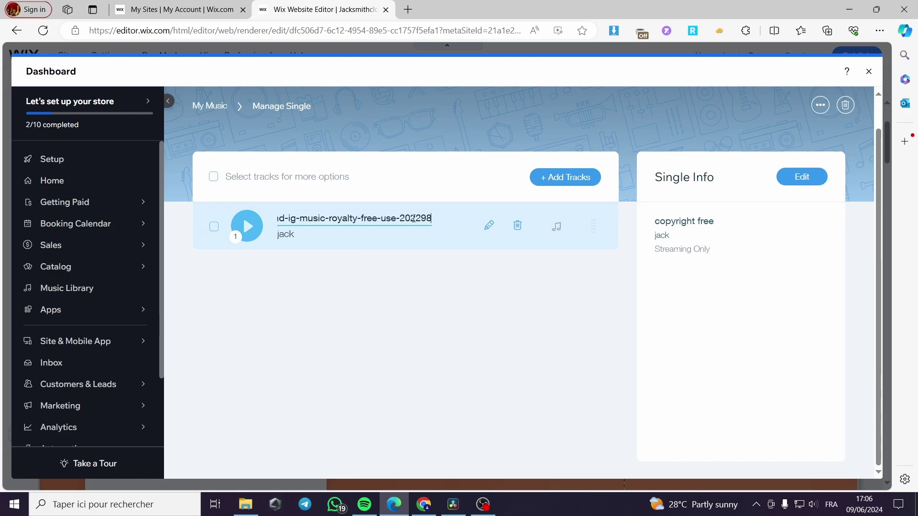
{"action": "left_click_drag", "start_coordinate": [432, 219], "coordinate": [266, 223]}
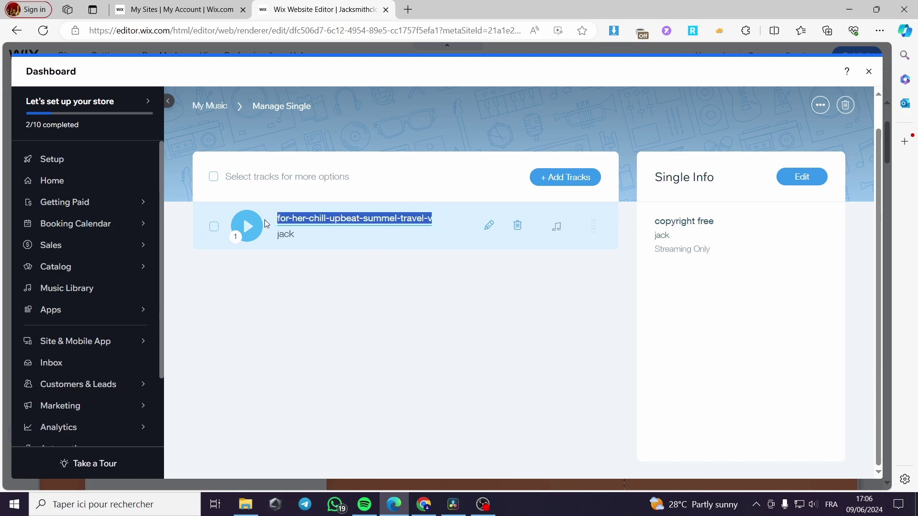
{"action": "key", "text": "BackSpace"}
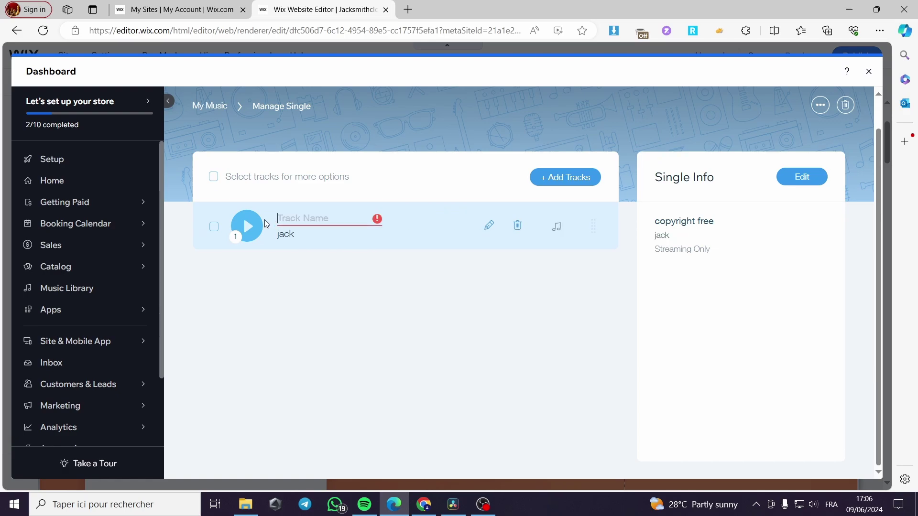
{"action": "type", "text": "free co"}
{"action": "key", "text": "BackSpace"}
{"action": "type", "text": "o"}
{"action": "key", "text": "BackSpace"}
{"action": "type", "text": "op"}
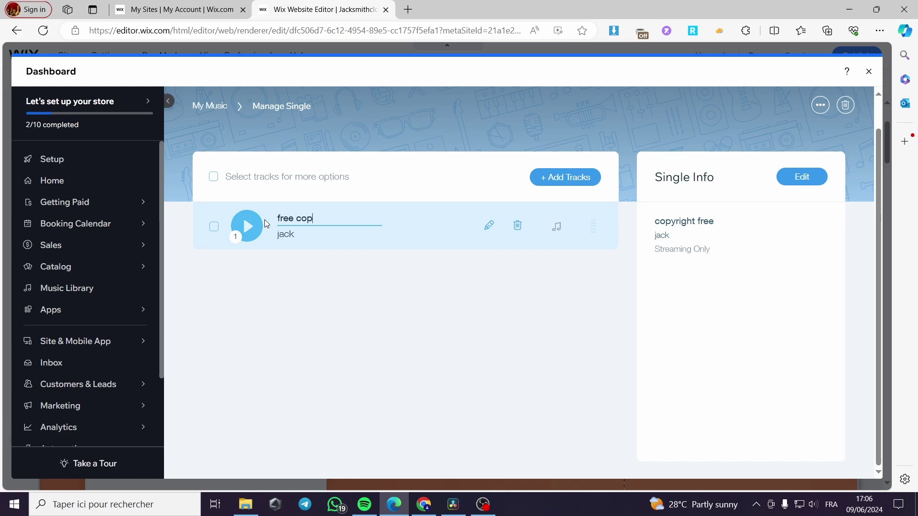
{"action": "type", "text": "yright music"}
{"action": "key", "text": "Return"}
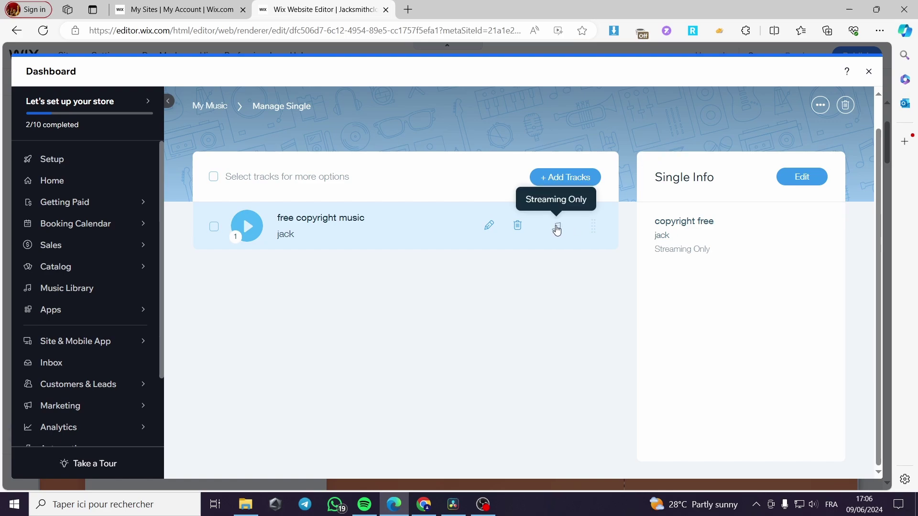
Review the track's detailed info and save it, returning to the copyright free single.
{"action": "left_click", "coordinate": [541, 231]}
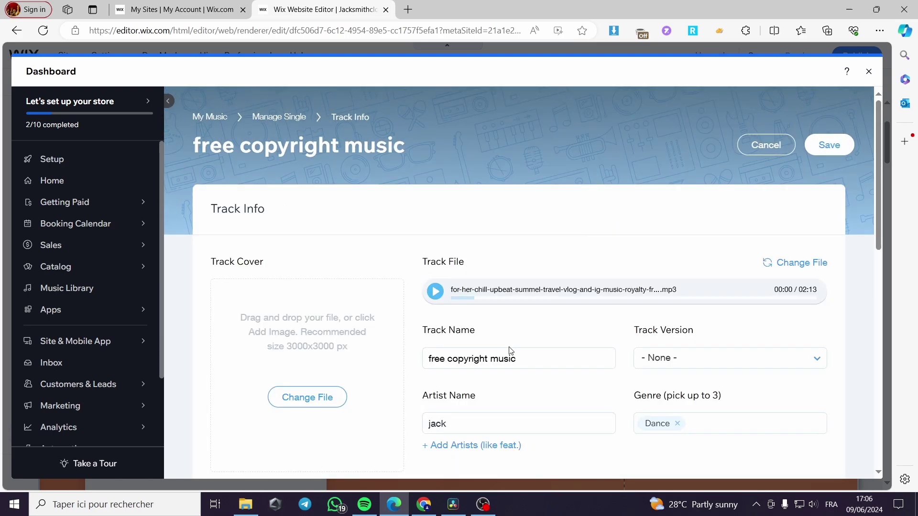
{"action": "scroll", "coordinate": [353, 322], "scroll_direction": "down", "scroll_amount": 1}
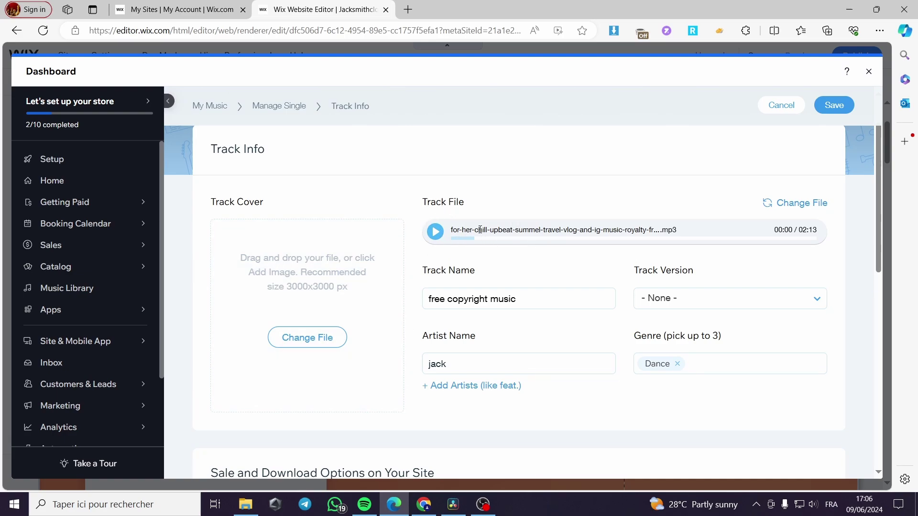
{"action": "scroll", "coordinate": [473, 285], "scroll_direction": "down", "scroll_amount": 5}
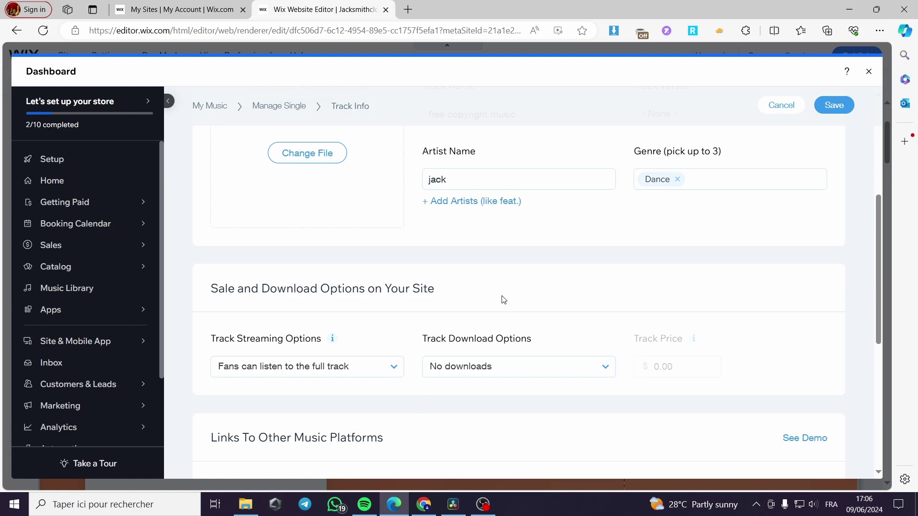
{"action": "scroll", "coordinate": [508, 290], "scroll_direction": "down", "scroll_amount": 6}
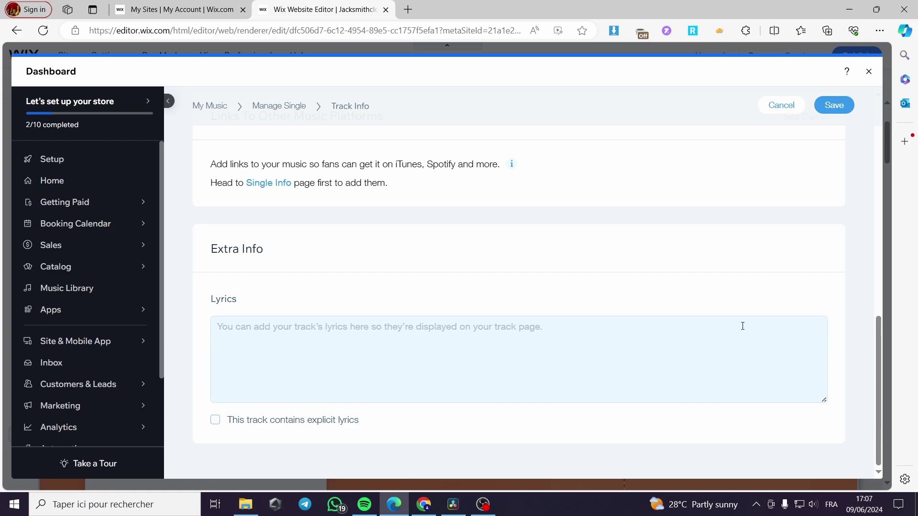
{"action": "left_click", "coordinate": [838, 106]}
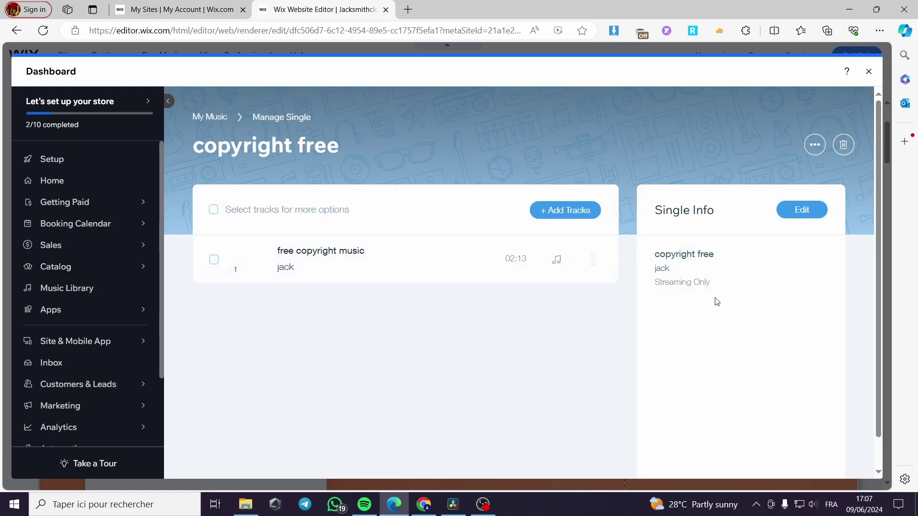
Close the dashboard, reposition the Wix Music settings panel and view the player's My Music choice.
{"action": "left_click", "coordinate": [868, 72]}
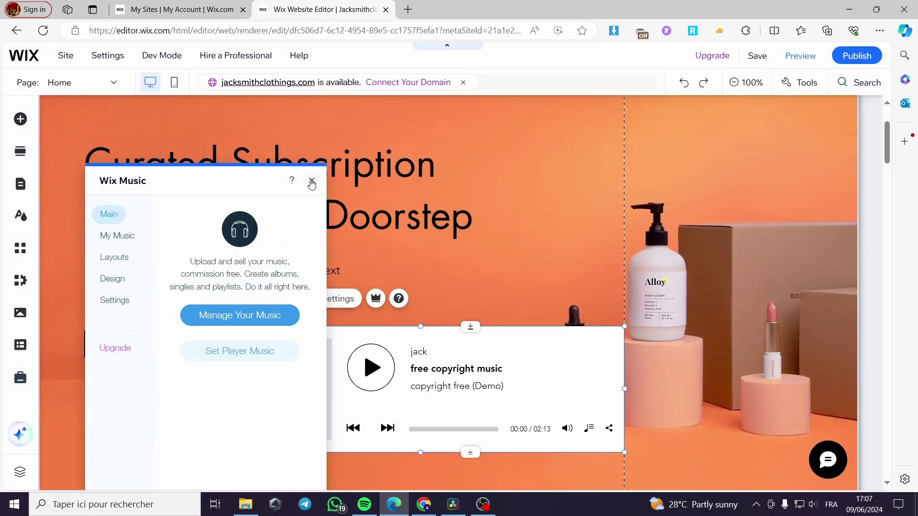
{"action": "left_click_drag", "start_coordinate": [232, 180], "coordinate": [191, 150]}
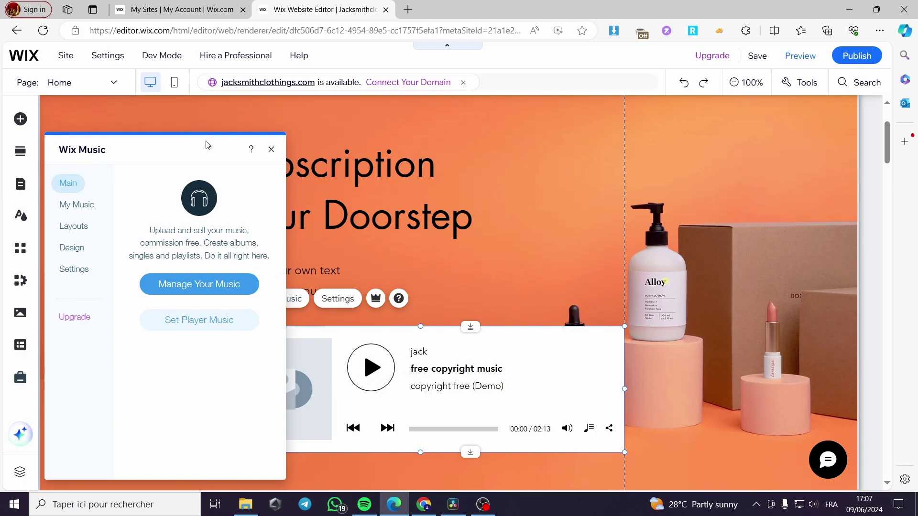
{"action": "left_click_drag", "start_coordinate": [199, 144], "coordinate": [244, 151]}
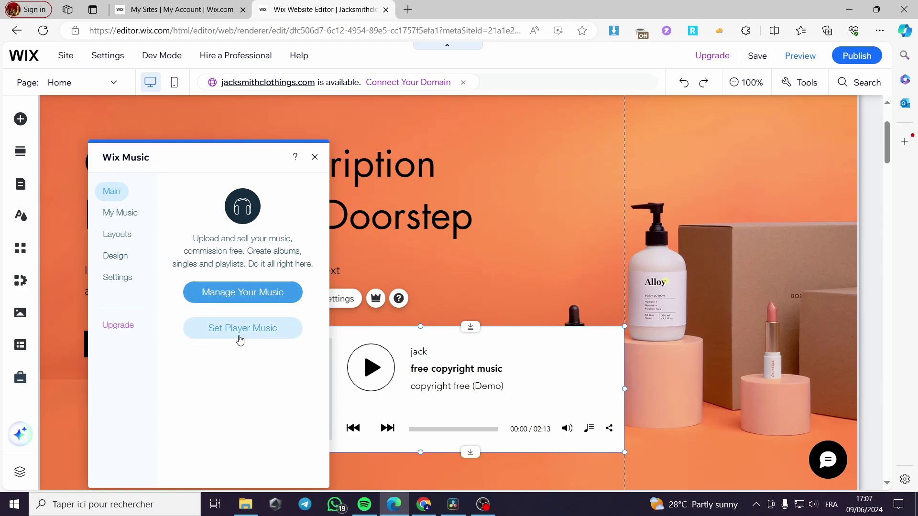
{"action": "left_click", "coordinate": [122, 213]}
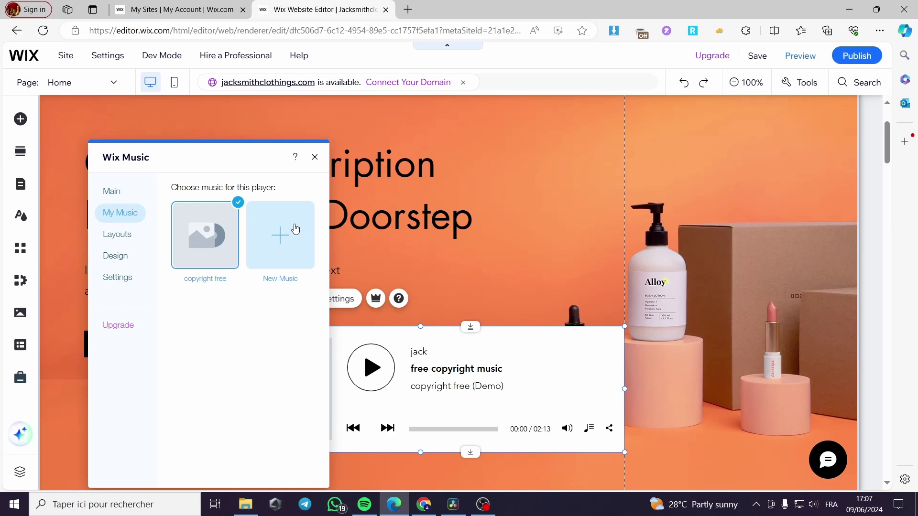
Switch the player to the vertical layout and drag it to the hero's top right.
{"action": "left_click", "coordinate": [118, 240]}
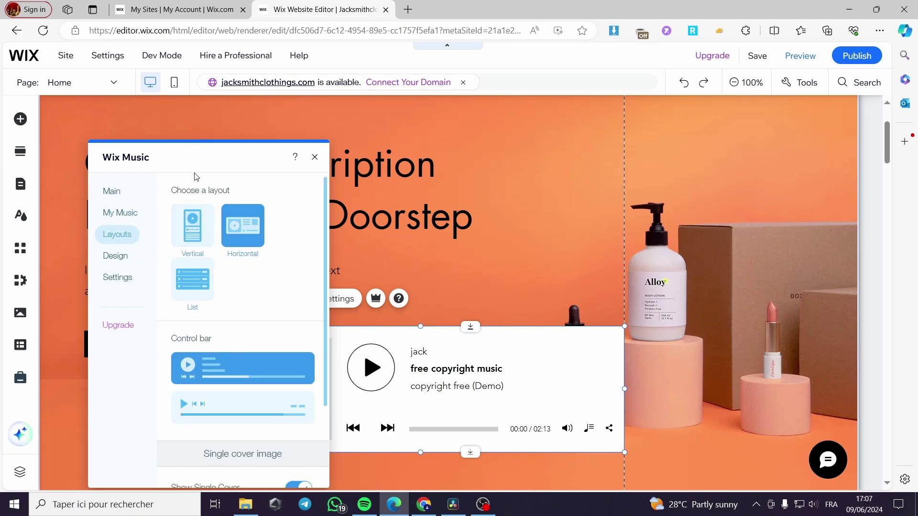
{"action": "left_click_drag", "start_coordinate": [200, 151], "coordinate": [157, 156]}
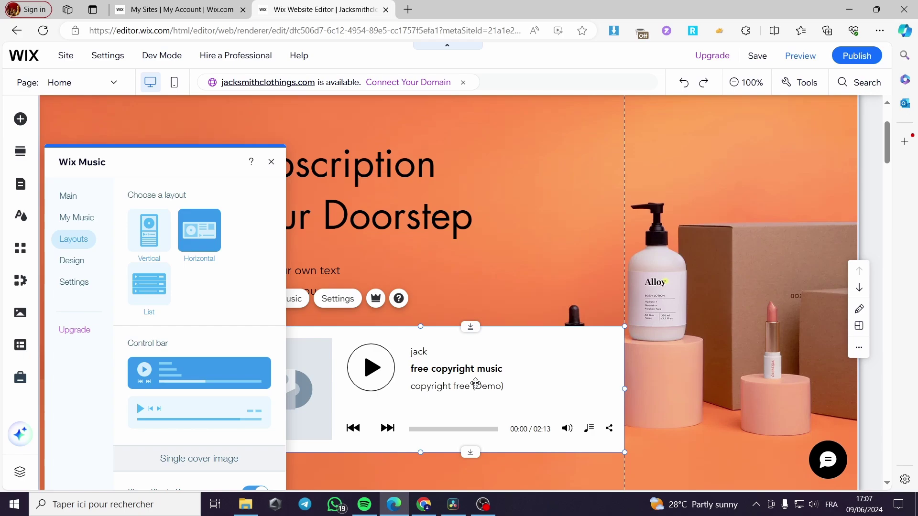
{"action": "left_click", "coordinate": [154, 252]}
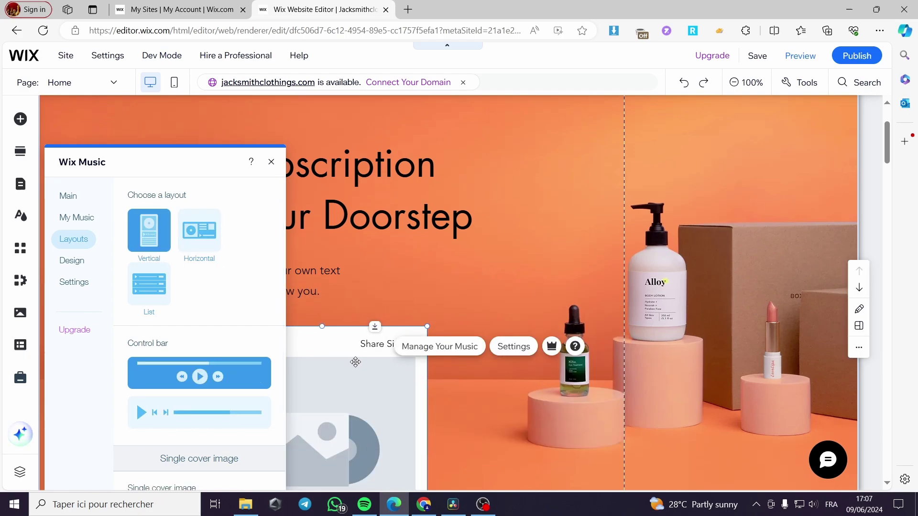
{"action": "left_click_drag", "start_coordinate": [506, 303], "coordinate": [608, 125]}
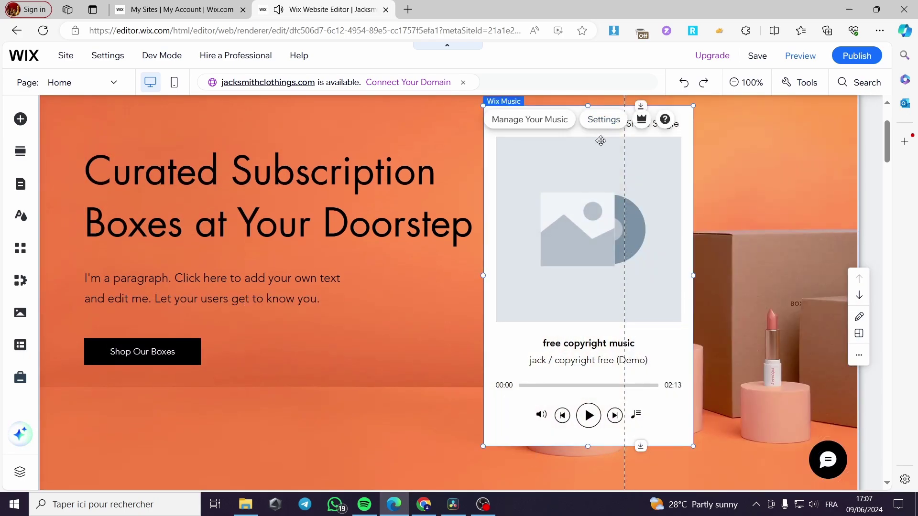
Return the player to the horizontal layout with the large play button control bar.
{"action": "left_click", "coordinate": [603, 120]}
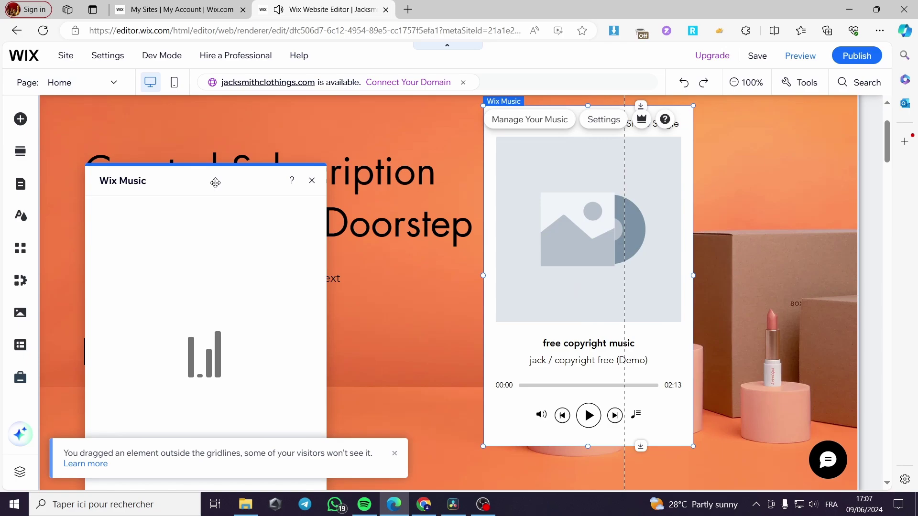
{"action": "left_click_drag", "start_coordinate": [215, 183], "coordinate": [229, 151]}
{"action": "left_click", "coordinate": [127, 228]}
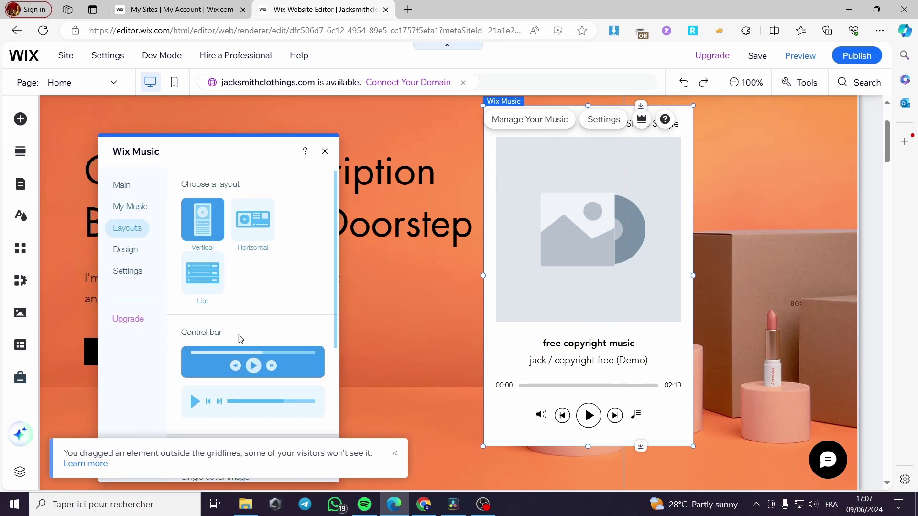
{"action": "left_click", "coordinate": [209, 276]}
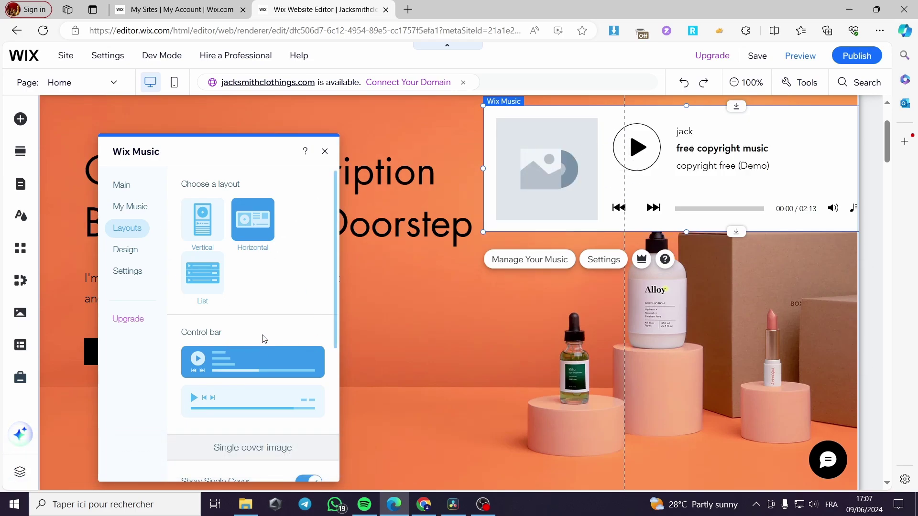
{"action": "scroll", "coordinate": [230, 326], "scroll_direction": "down", "scroll_amount": 1}
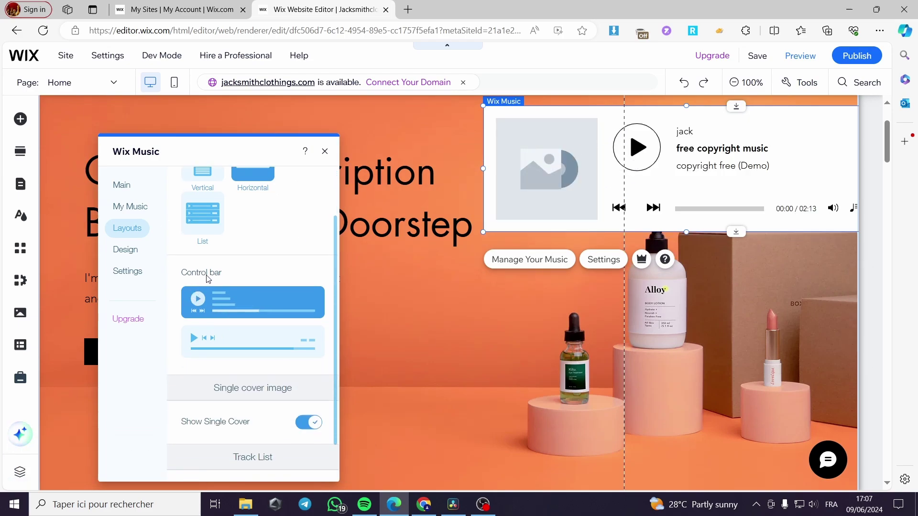
{"action": "left_click", "coordinate": [221, 343]}
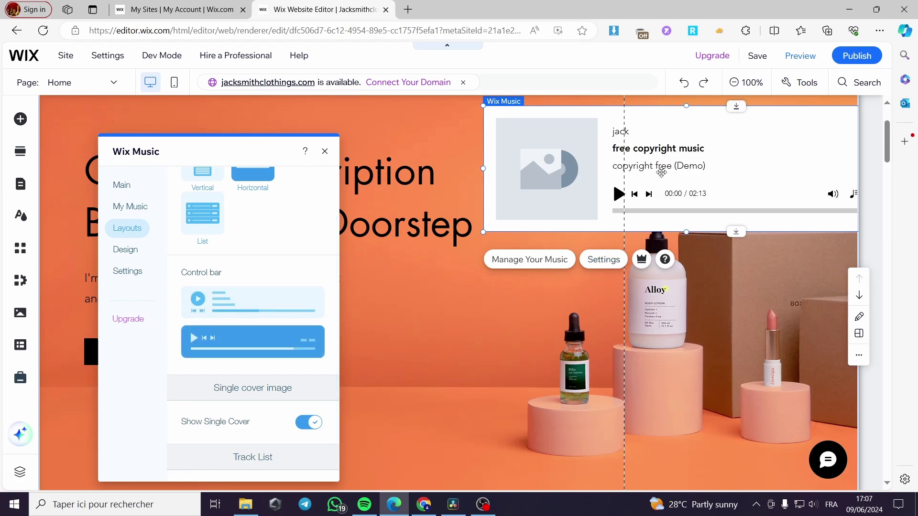
{"action": "left_click", "coordinate": [243, 307]}
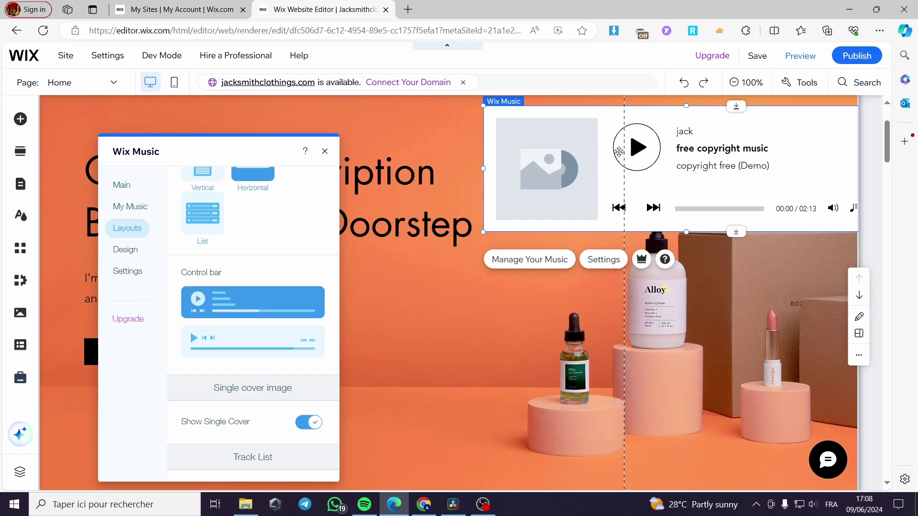
Keep the single's cover image shown and the track list hidden after testing both toggles.
{"action": "scroll", "coordinate": [190, 376], "scroll_direction": "down", "scroll_amount": 1}
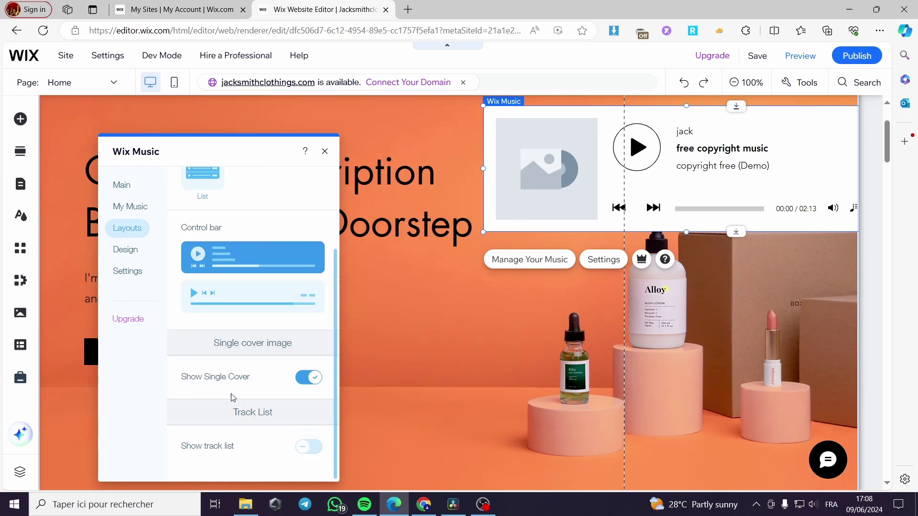
{"action": "left_click", "coordinate": [316, 381]}
{"action": "left_click", "coordinate": [306, 380]}
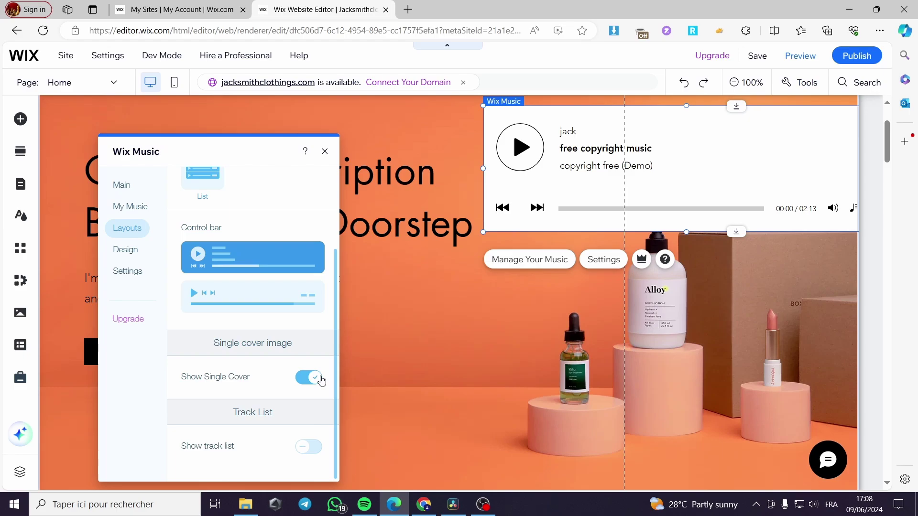
{"action": "left_click", "coordinate": [303, 452]}
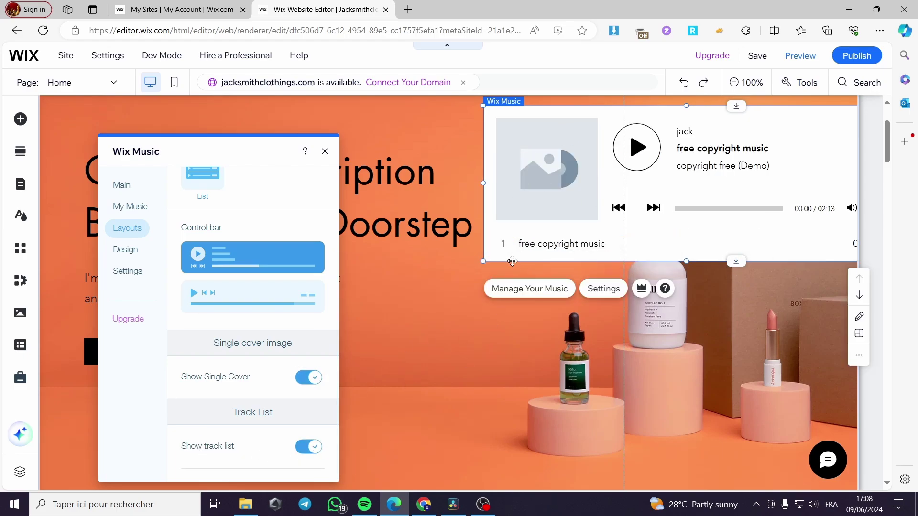
{"action": "left_click", "coordinate": [310, 447]}
Under Design > Text & Buttons, give the action buttons the fourth, filled pill style.
{"action": "left_click", "coordinate": [134, 251]}
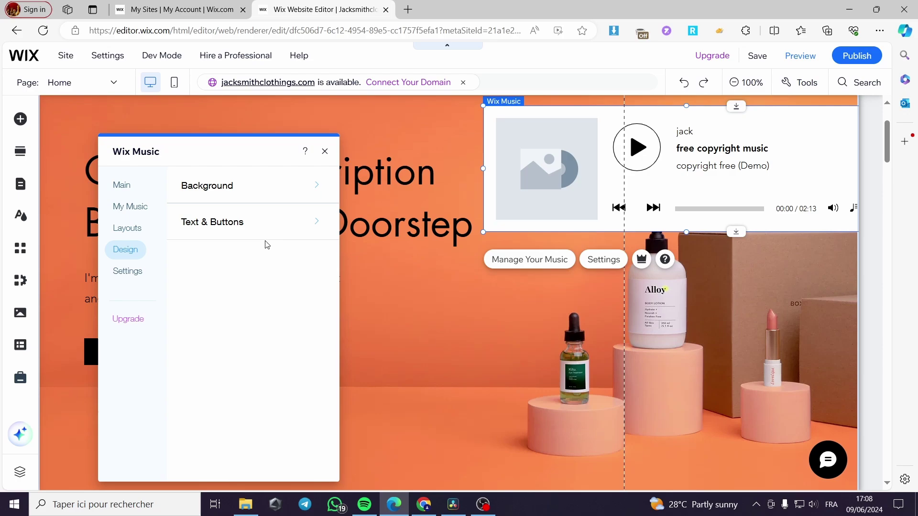
{"action": "left_click", "coordinate": [313, 189]}
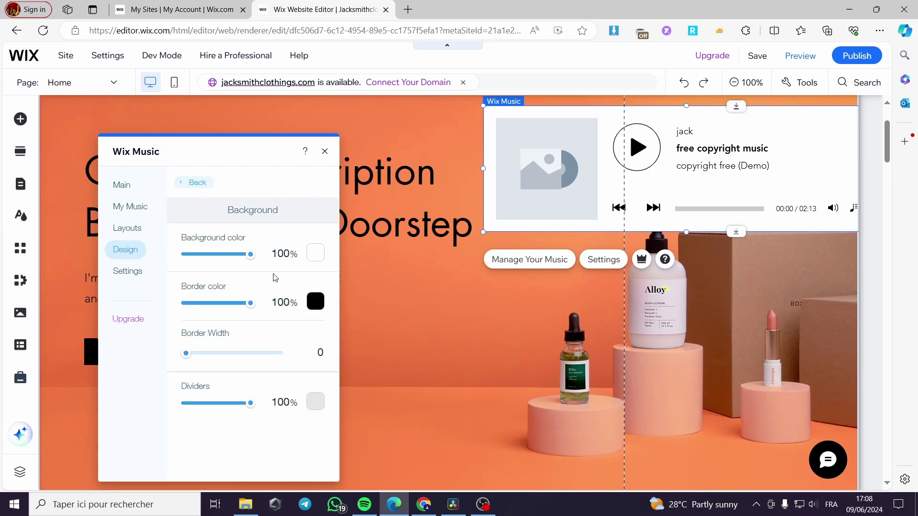
{"action": "left_click", "coordinate": [194, 182]}
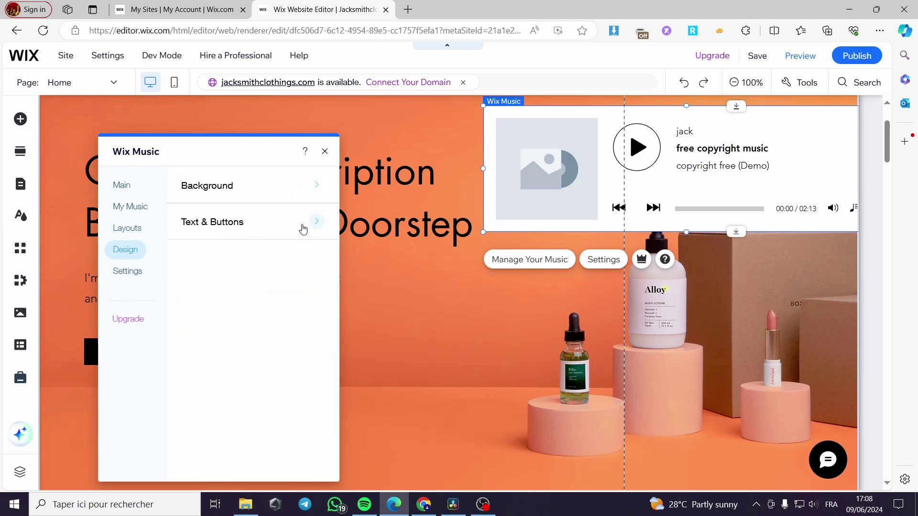
{"action": "left_click", "coordinate": [304, 223]}
{"action": "scroll", "coordinate": [259, 304], "scroll_direction": "down", "scroll_amount": 5}
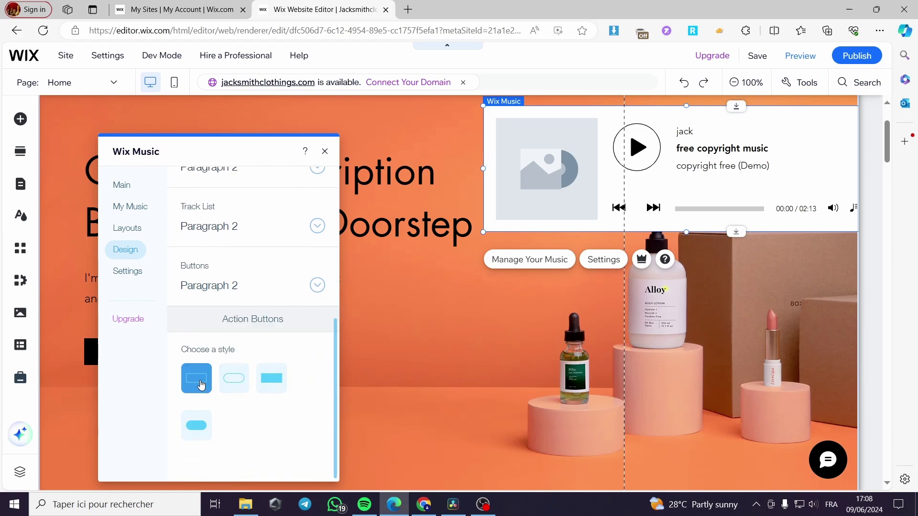
{"action": "left_click", "coordinate": [232, 382]}
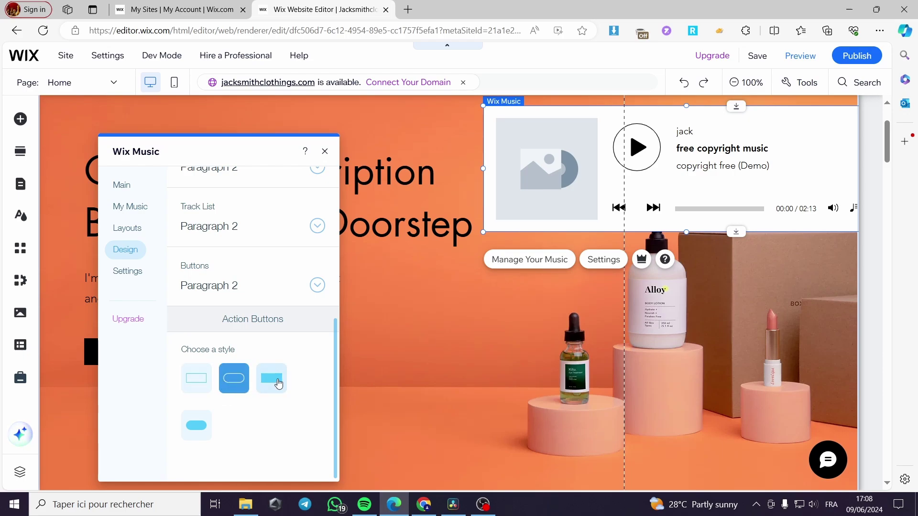
{"action": "left_click", "coordinate": [258, 382]}
{"action": "left_click", "coordinate": [195, 427]}
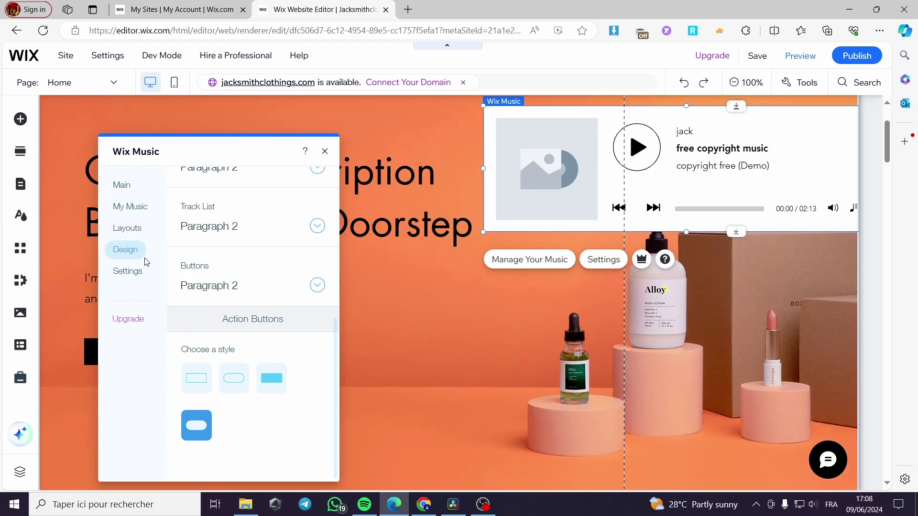
{"action": "left_click", "coordinate": [198, 379]}
Turn on 'Autoplay when page loads' in the player's Settings tab.
{"action": "left_click", "coordinate": [136, 273]}
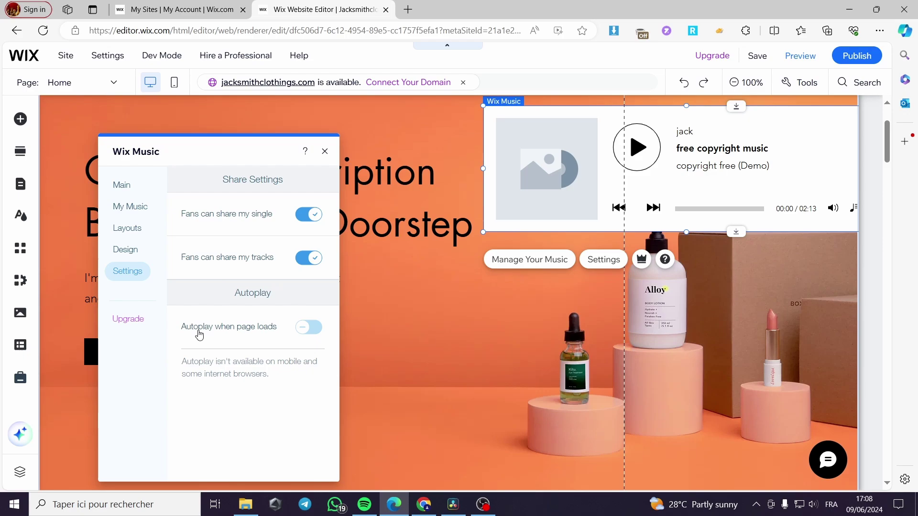
{"action": "left_click", "coordinate": [309, 330]}
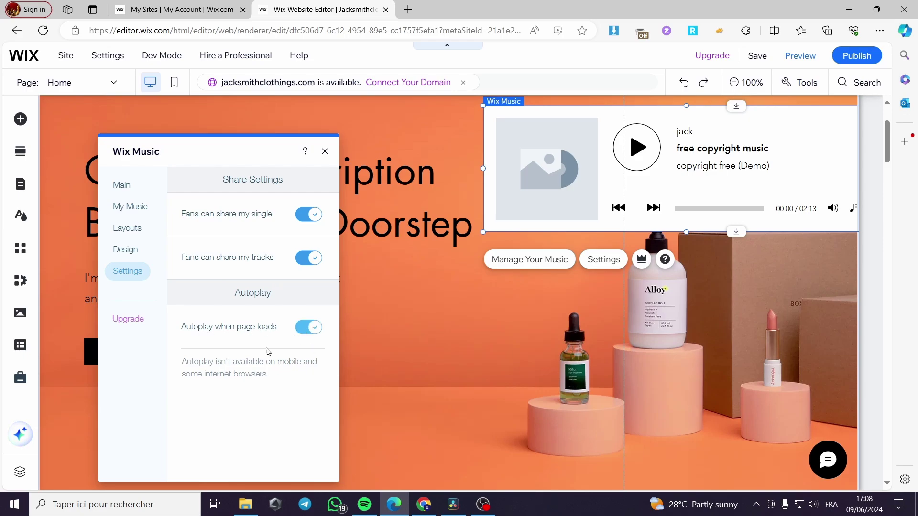
Save, move the player over the intro paragraph, and preview the page with the track autoplaying.
{"action": "left_click", "coordinate": [326, 152]}
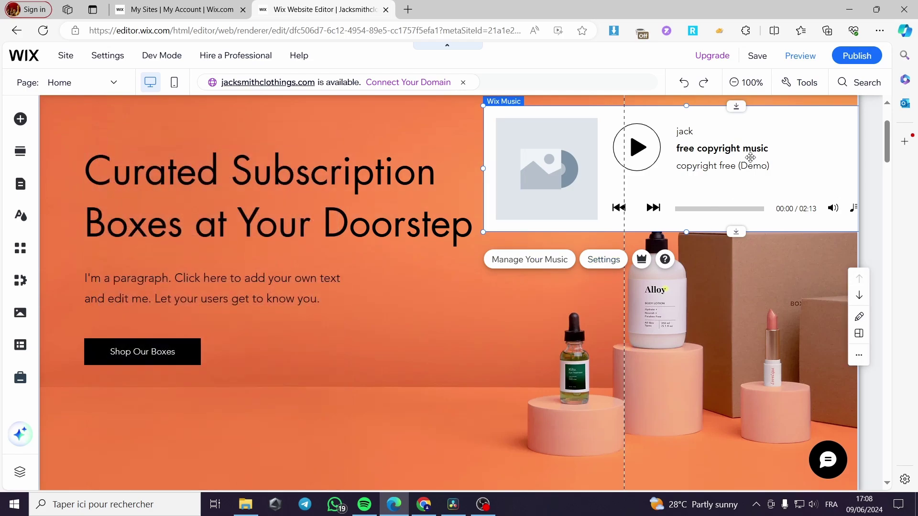
{"action": "left_click", "coordinate": [760, 58]}
{"action": "left_click_drag", "start_coordinate": [600, 114], "coordinate": [233, 309]}
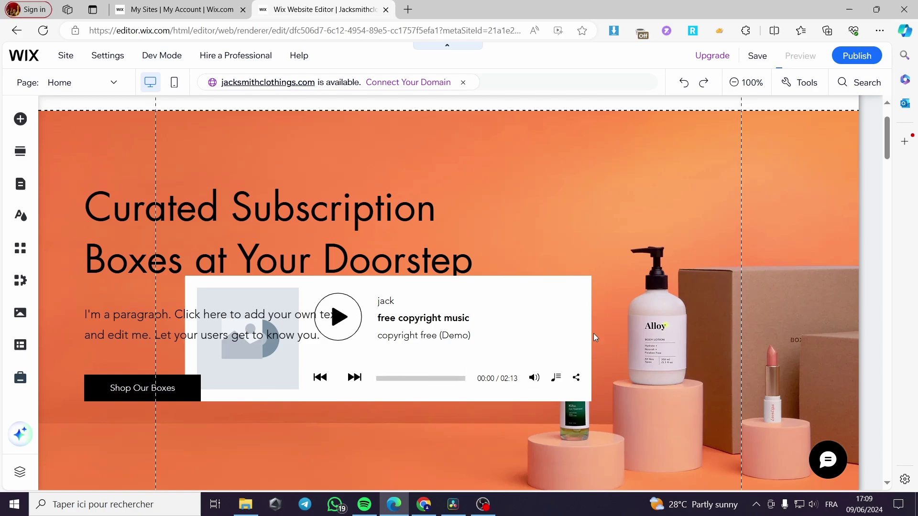
{"action": "key", "text": "ctrl+shift+p"}
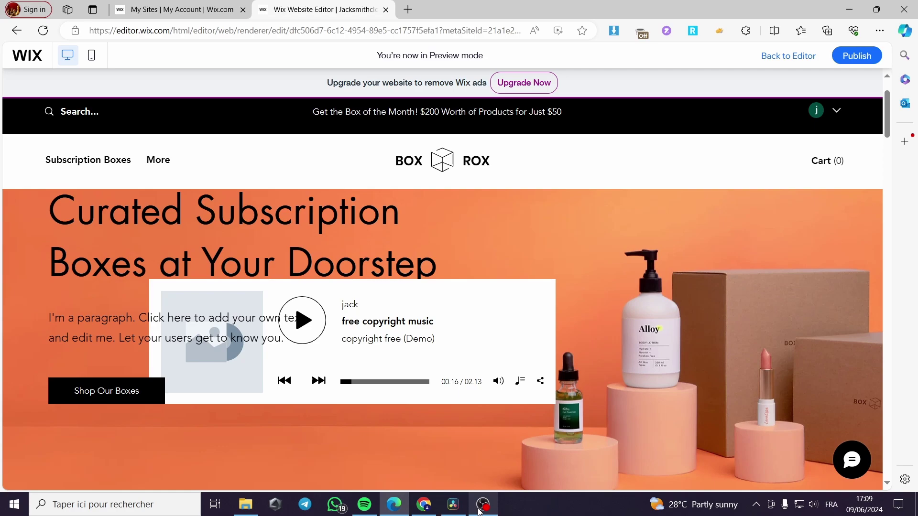
{"action": "mouse_move", "coordinate": [480, 511]}
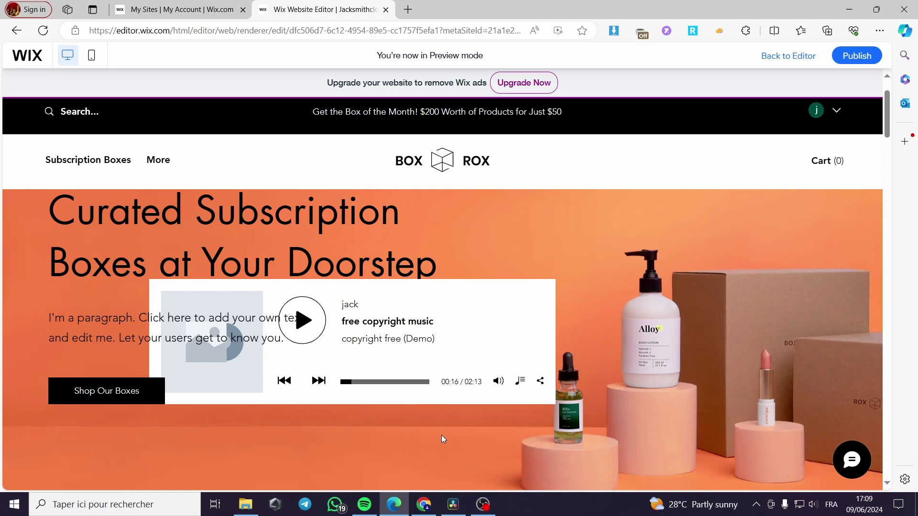